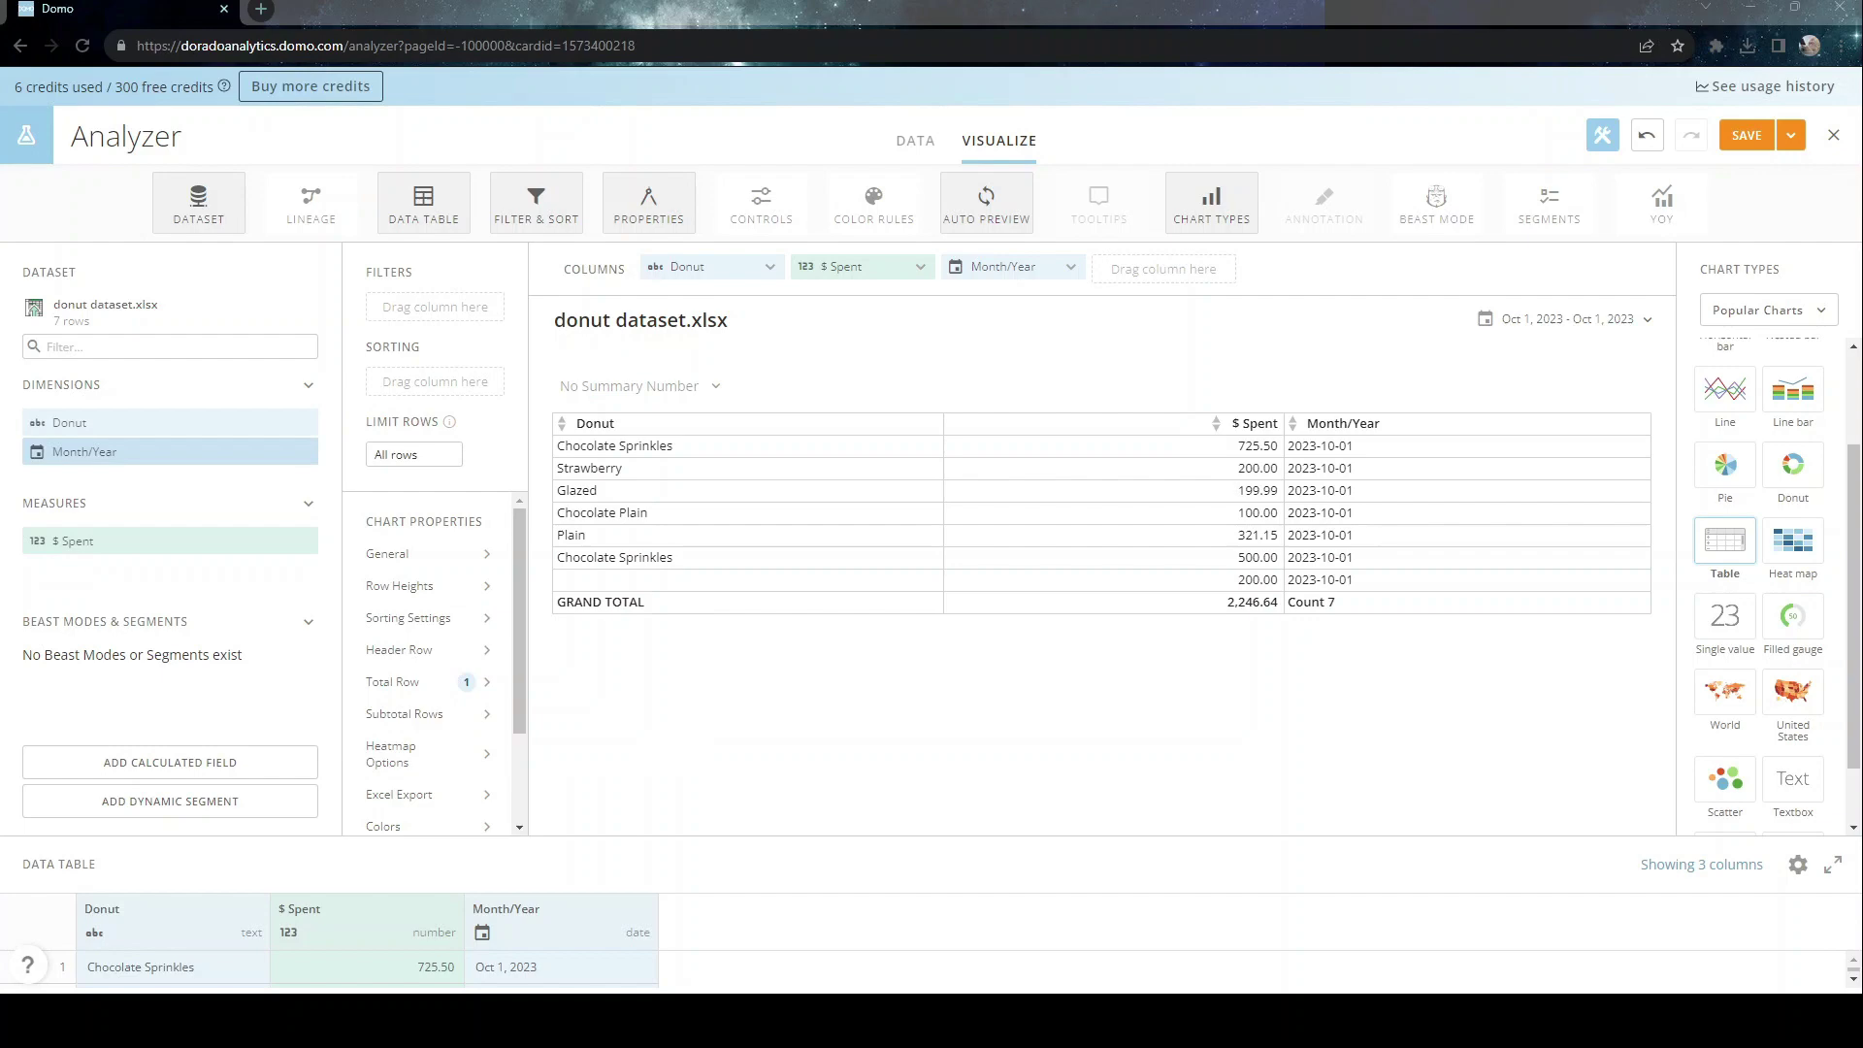
Step: Look over the aggregation options for the $ Spent column without changing them
{"action": "left_click", "coordinate": [901, 269]}
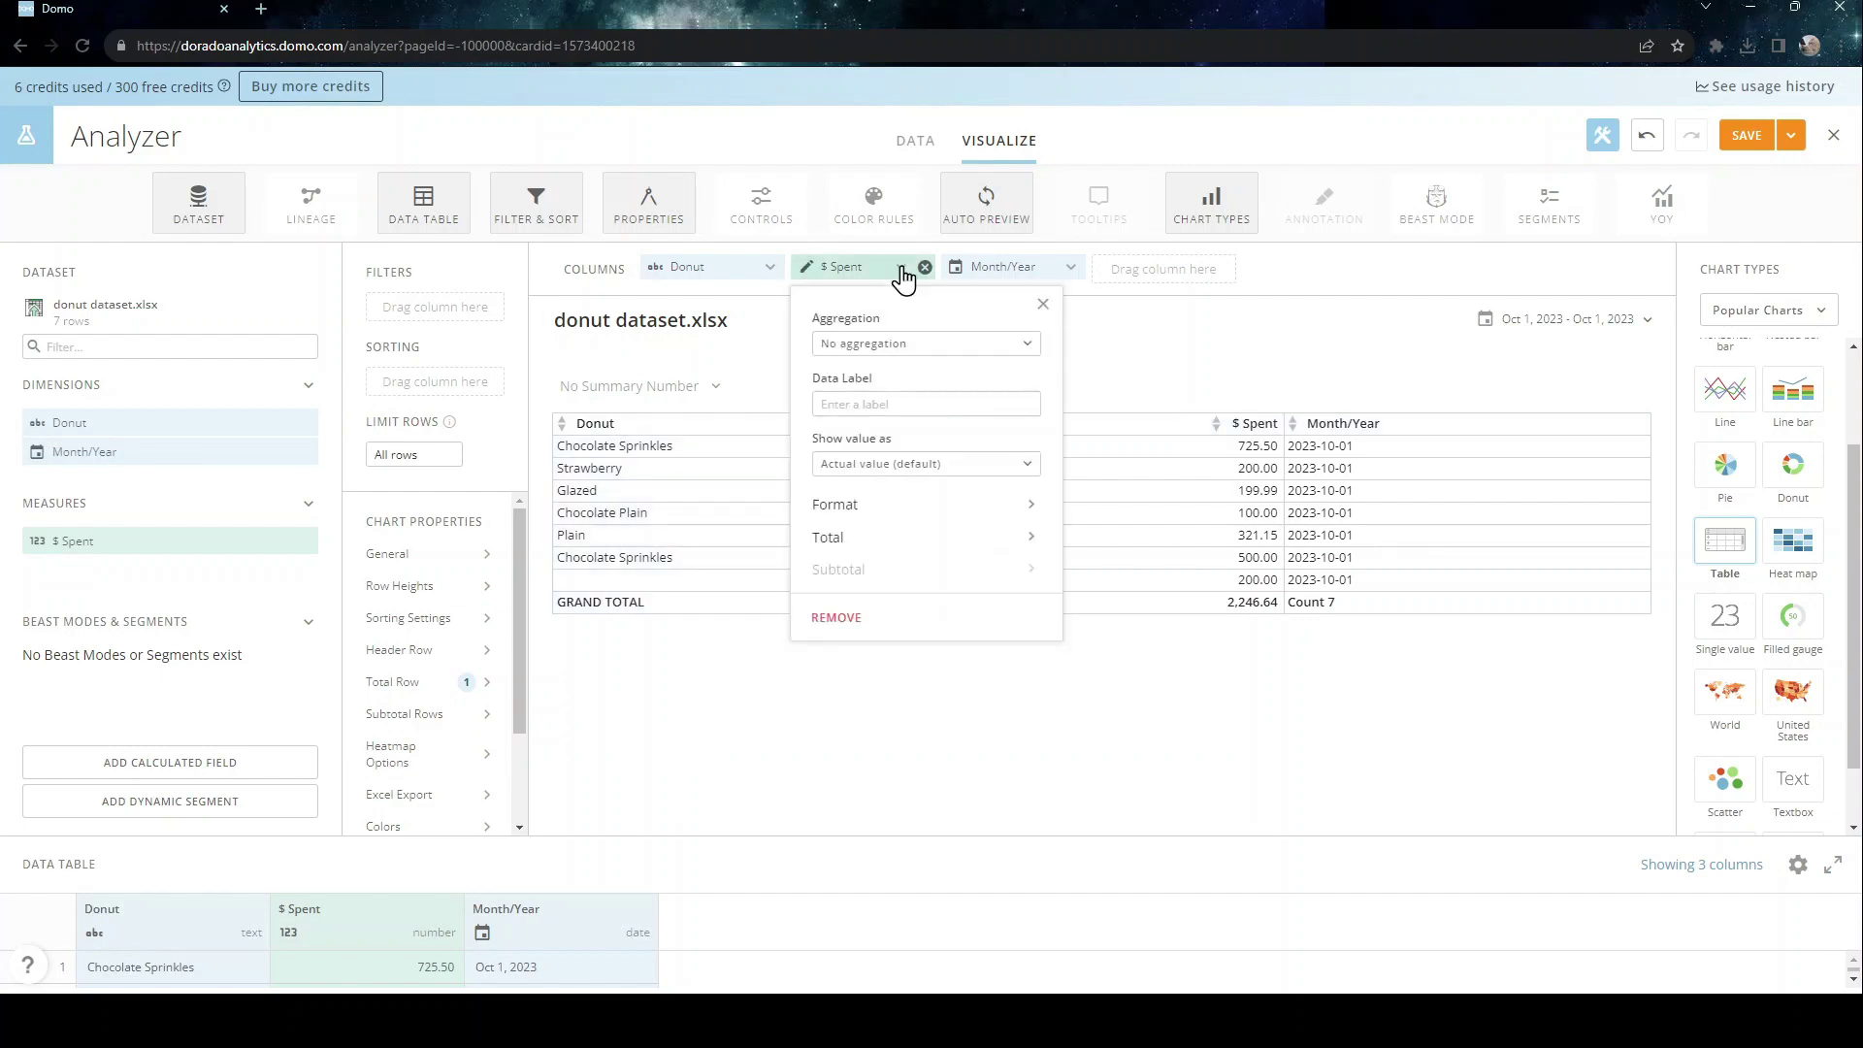
{"action": "left_click", "coordinate": [883, 347]}
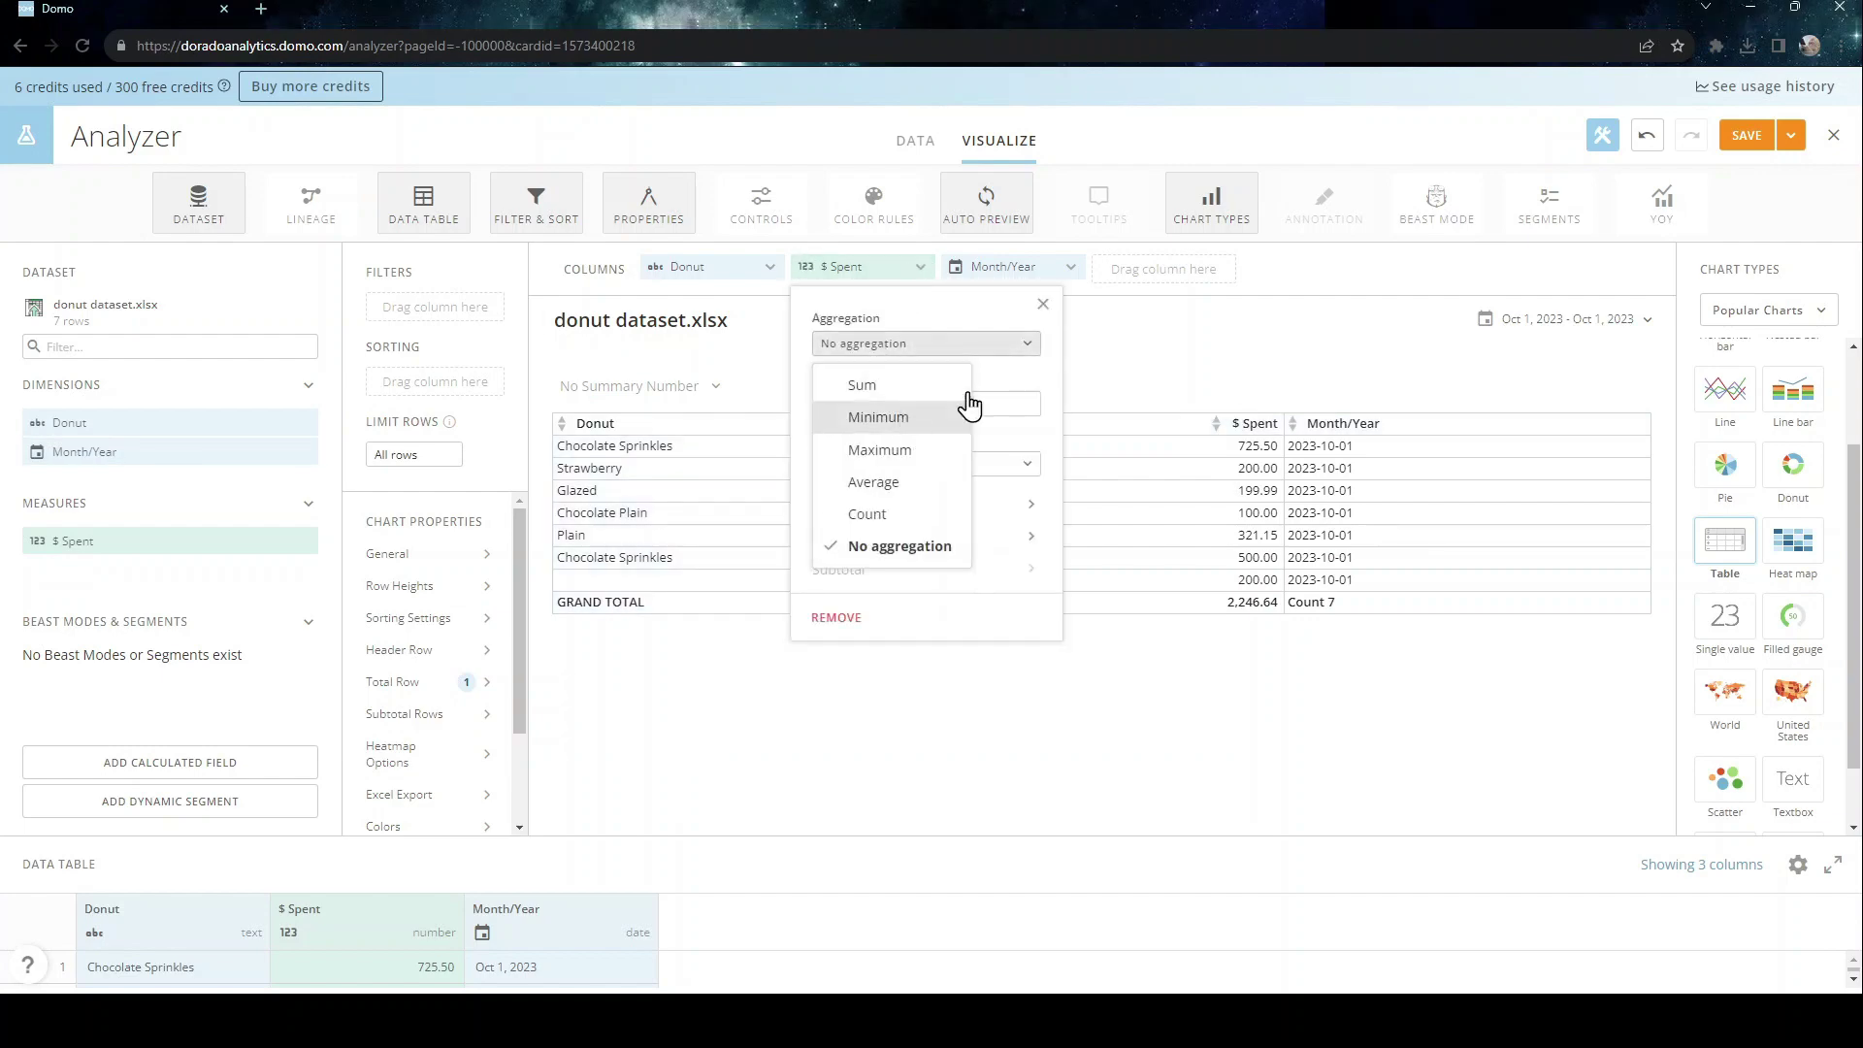
{"action": "left_click", "coordinate": [229, 707]}
Step: Create a Beast Mode named count with count(`Donut`) and add it as a table column
{"action": "left_click", "coordinate": [223, 762]}
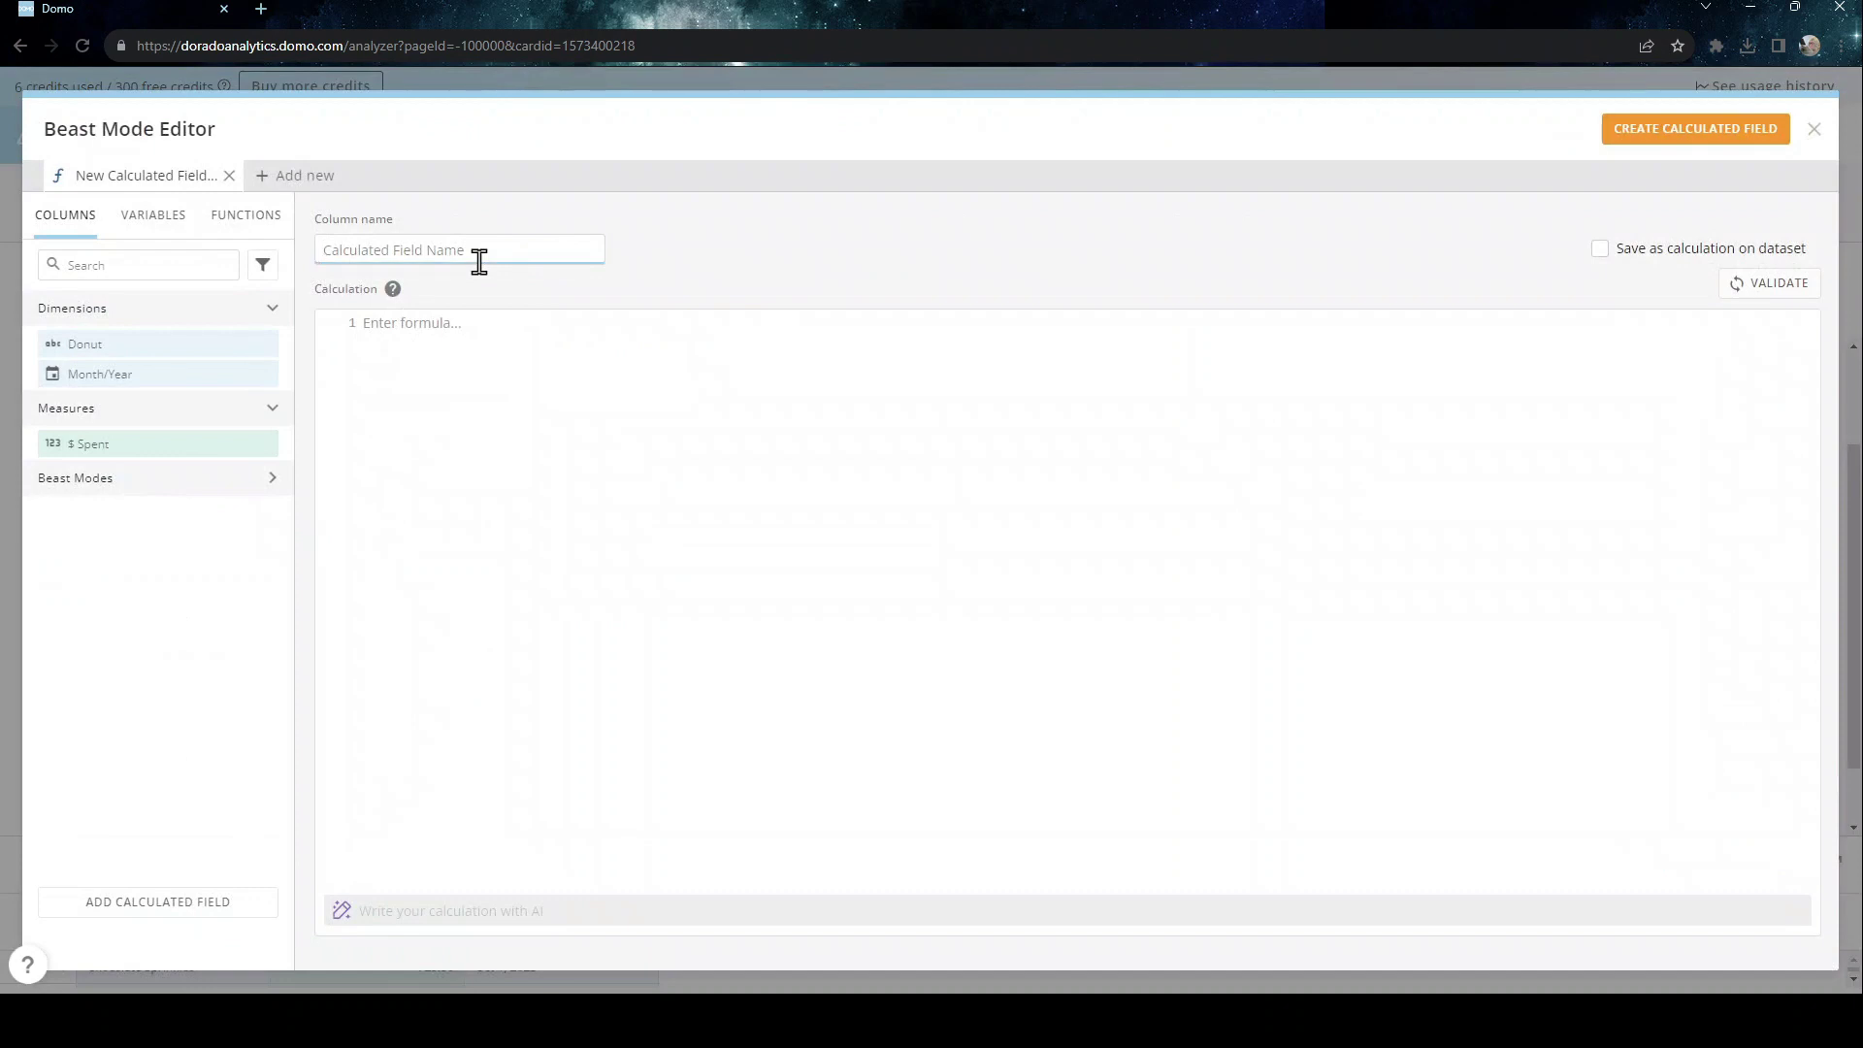
{"action": "type", "text": "count"}
{"action": "left_click", "coordinate": [479, 329]}
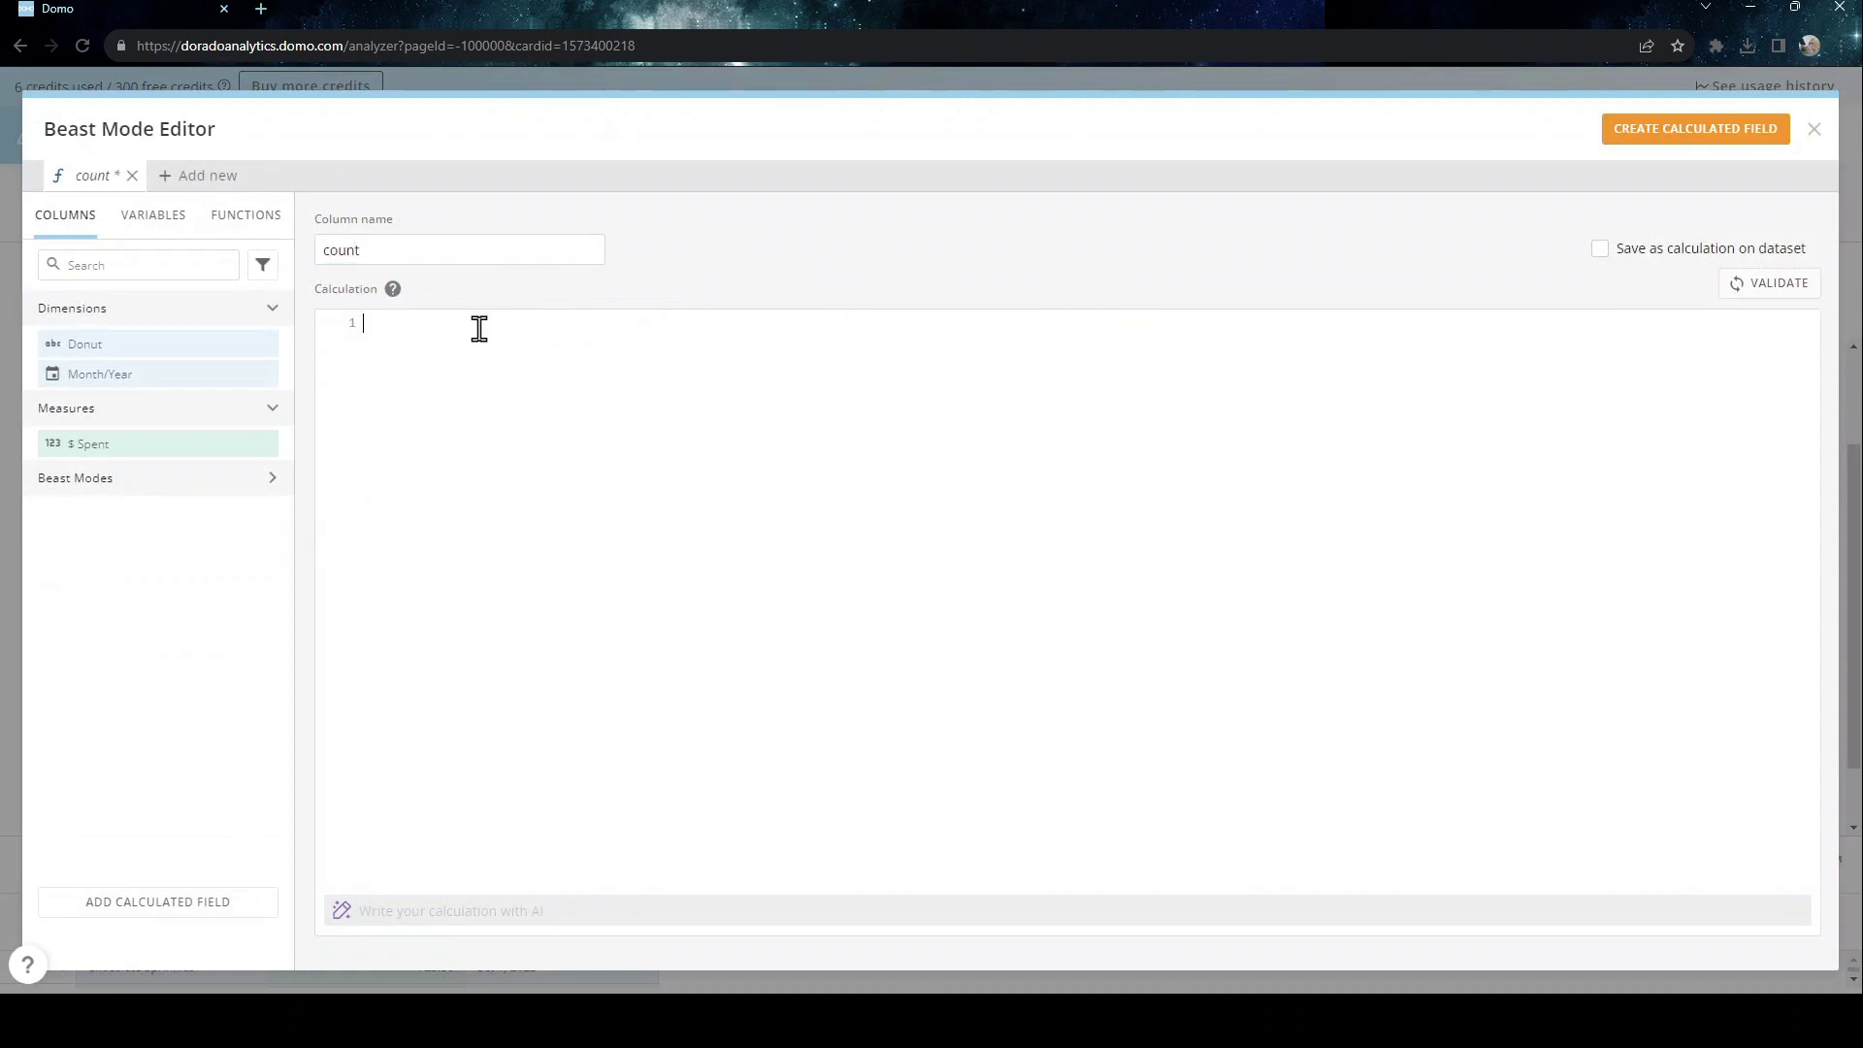
{"action": "type", "text": "count(donut"}
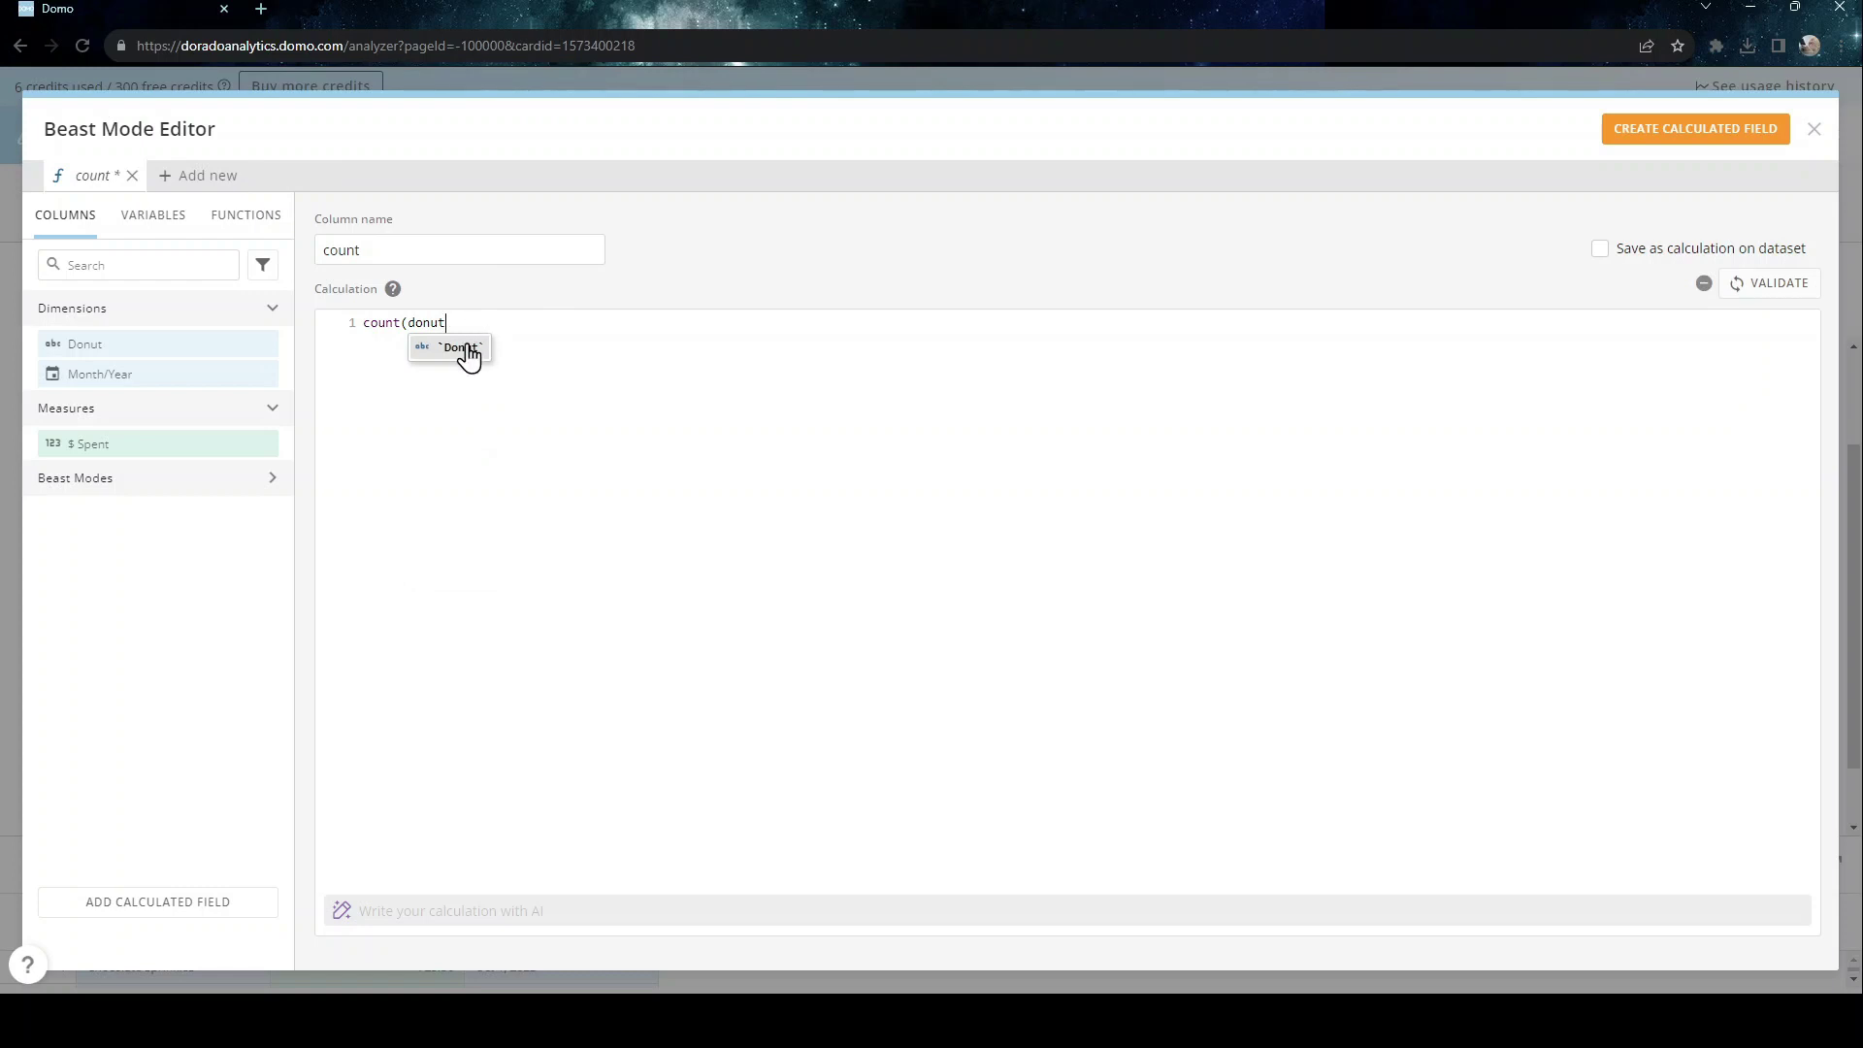
{"action": "left_click", "coordinate": [464, 348]}
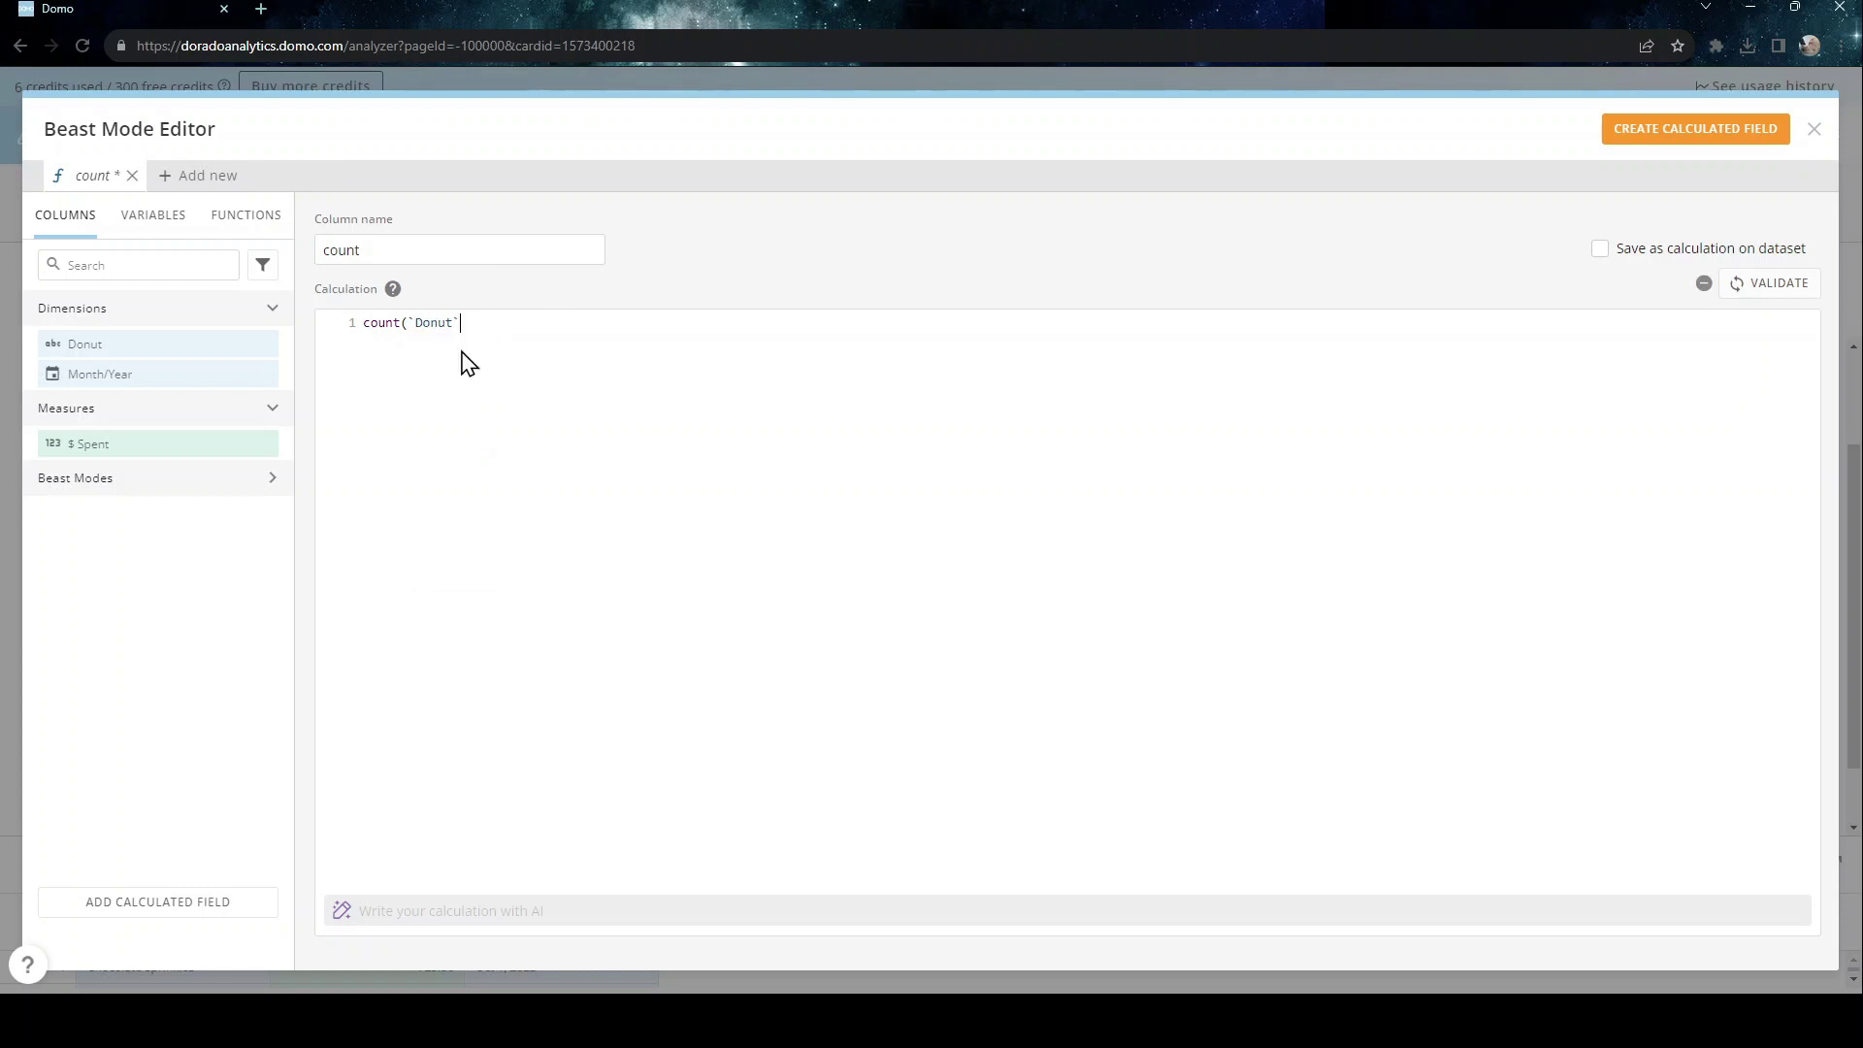
{"action": "type", "text": ")"}
{"action": "left_click", "coordinate": [1739, 127]}
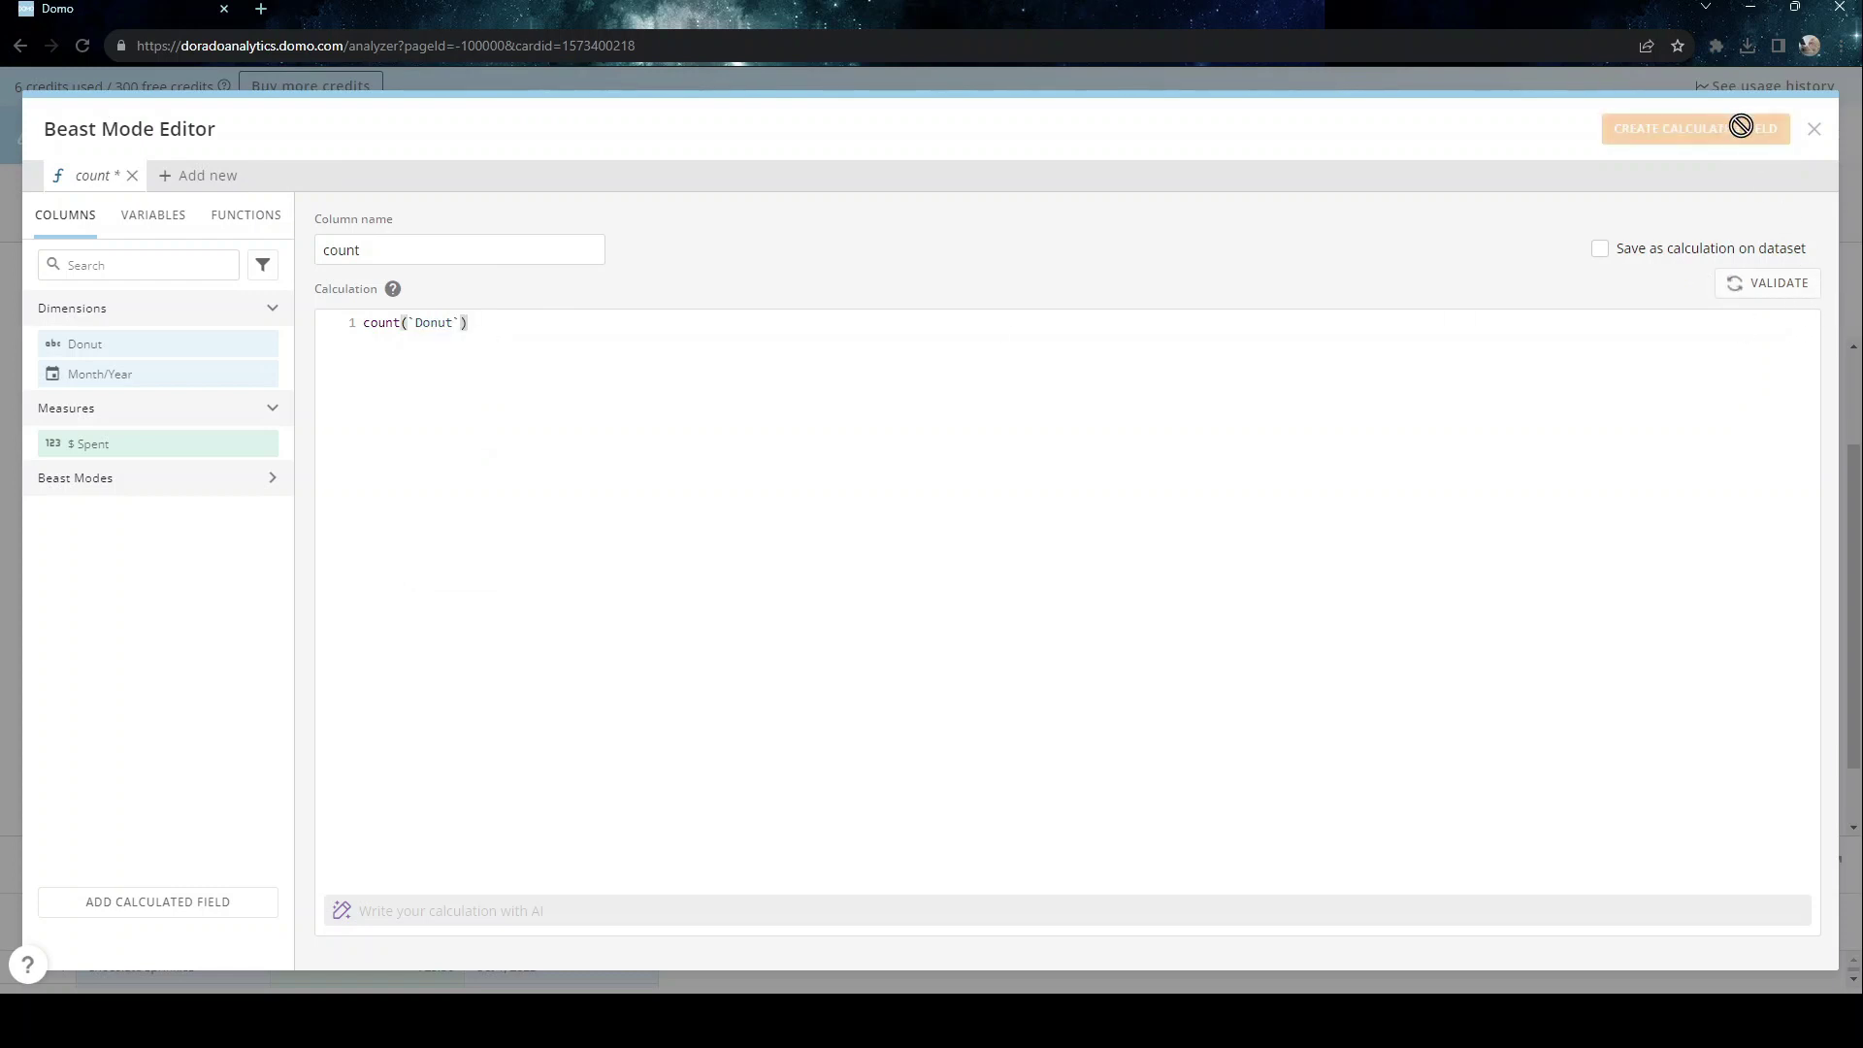
{"action": "left_click", "coordinate": [1813, 129]}
{"action": "left_click_drag", "start_coordinate": [175, 655], "coordinate": [1157, 270]}
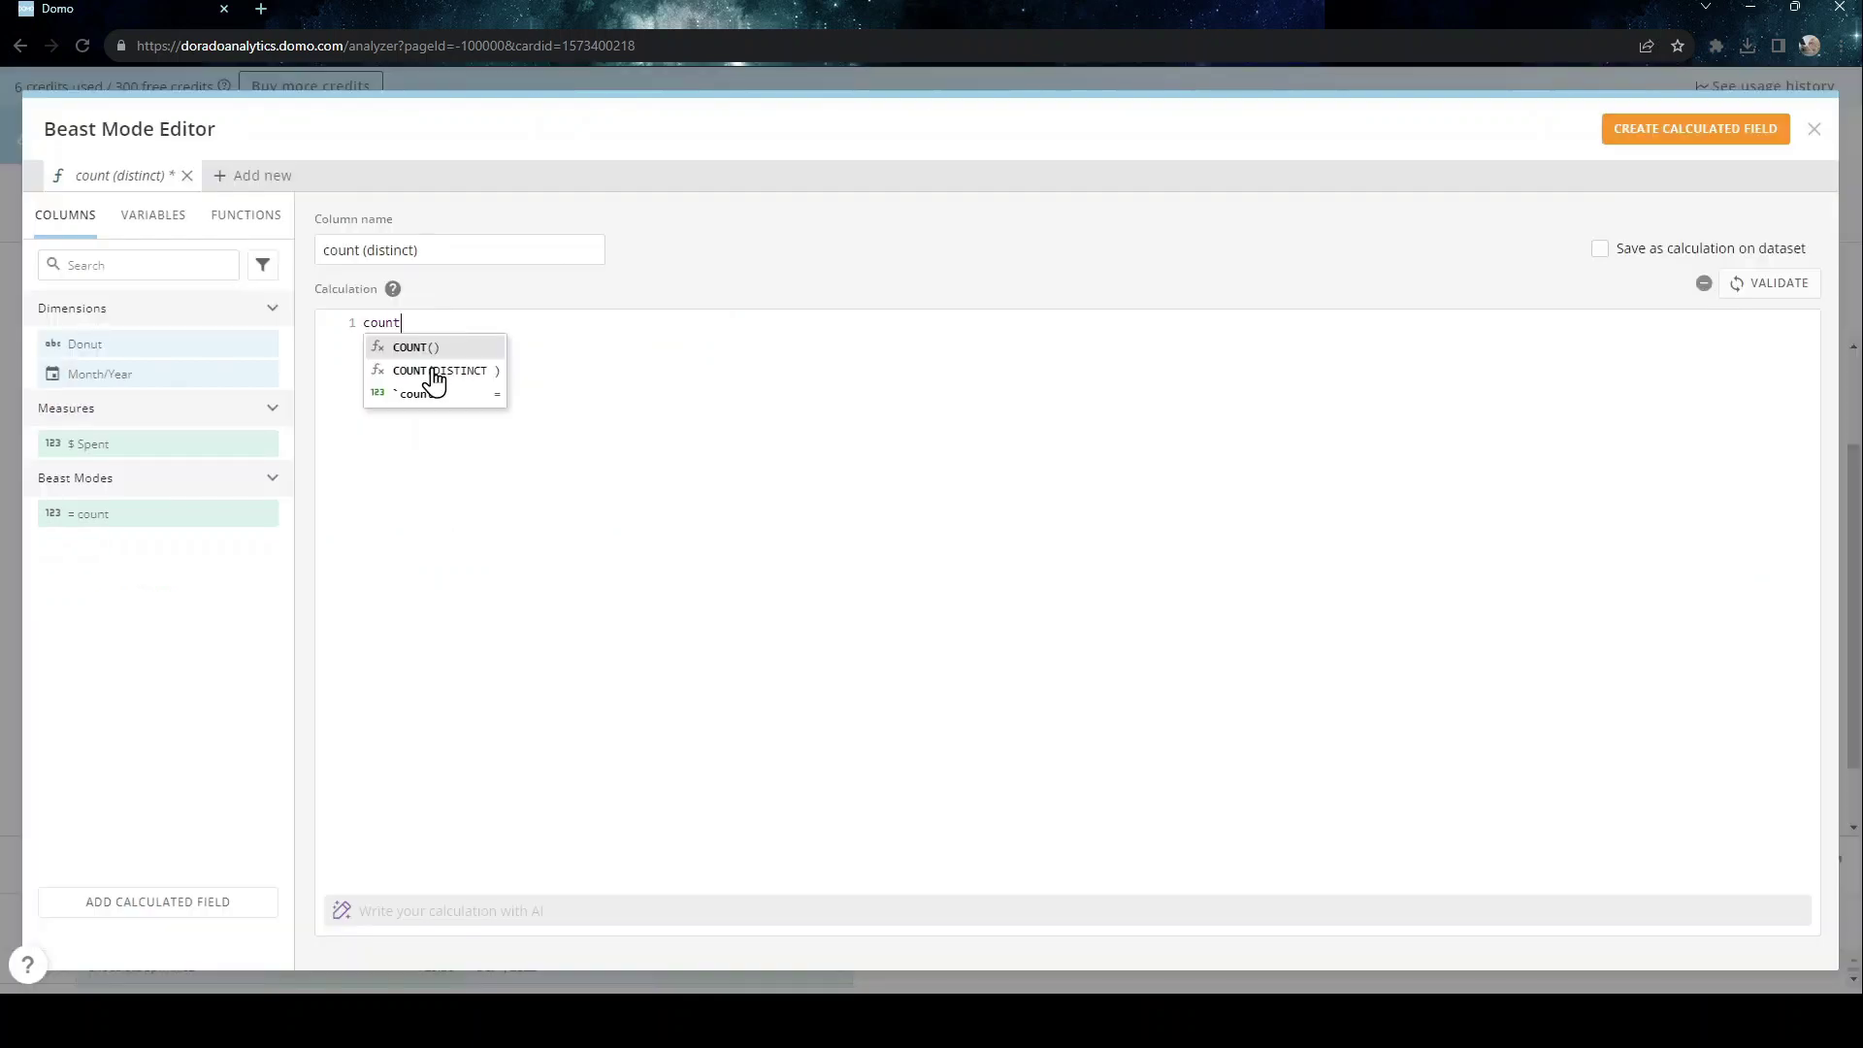
Step: Create the count (distinct) Beast Mode using COUNT(DISTINCT `Donut`) and add it as a column
{"action": "left_click", "coordinate": [434, 373]}
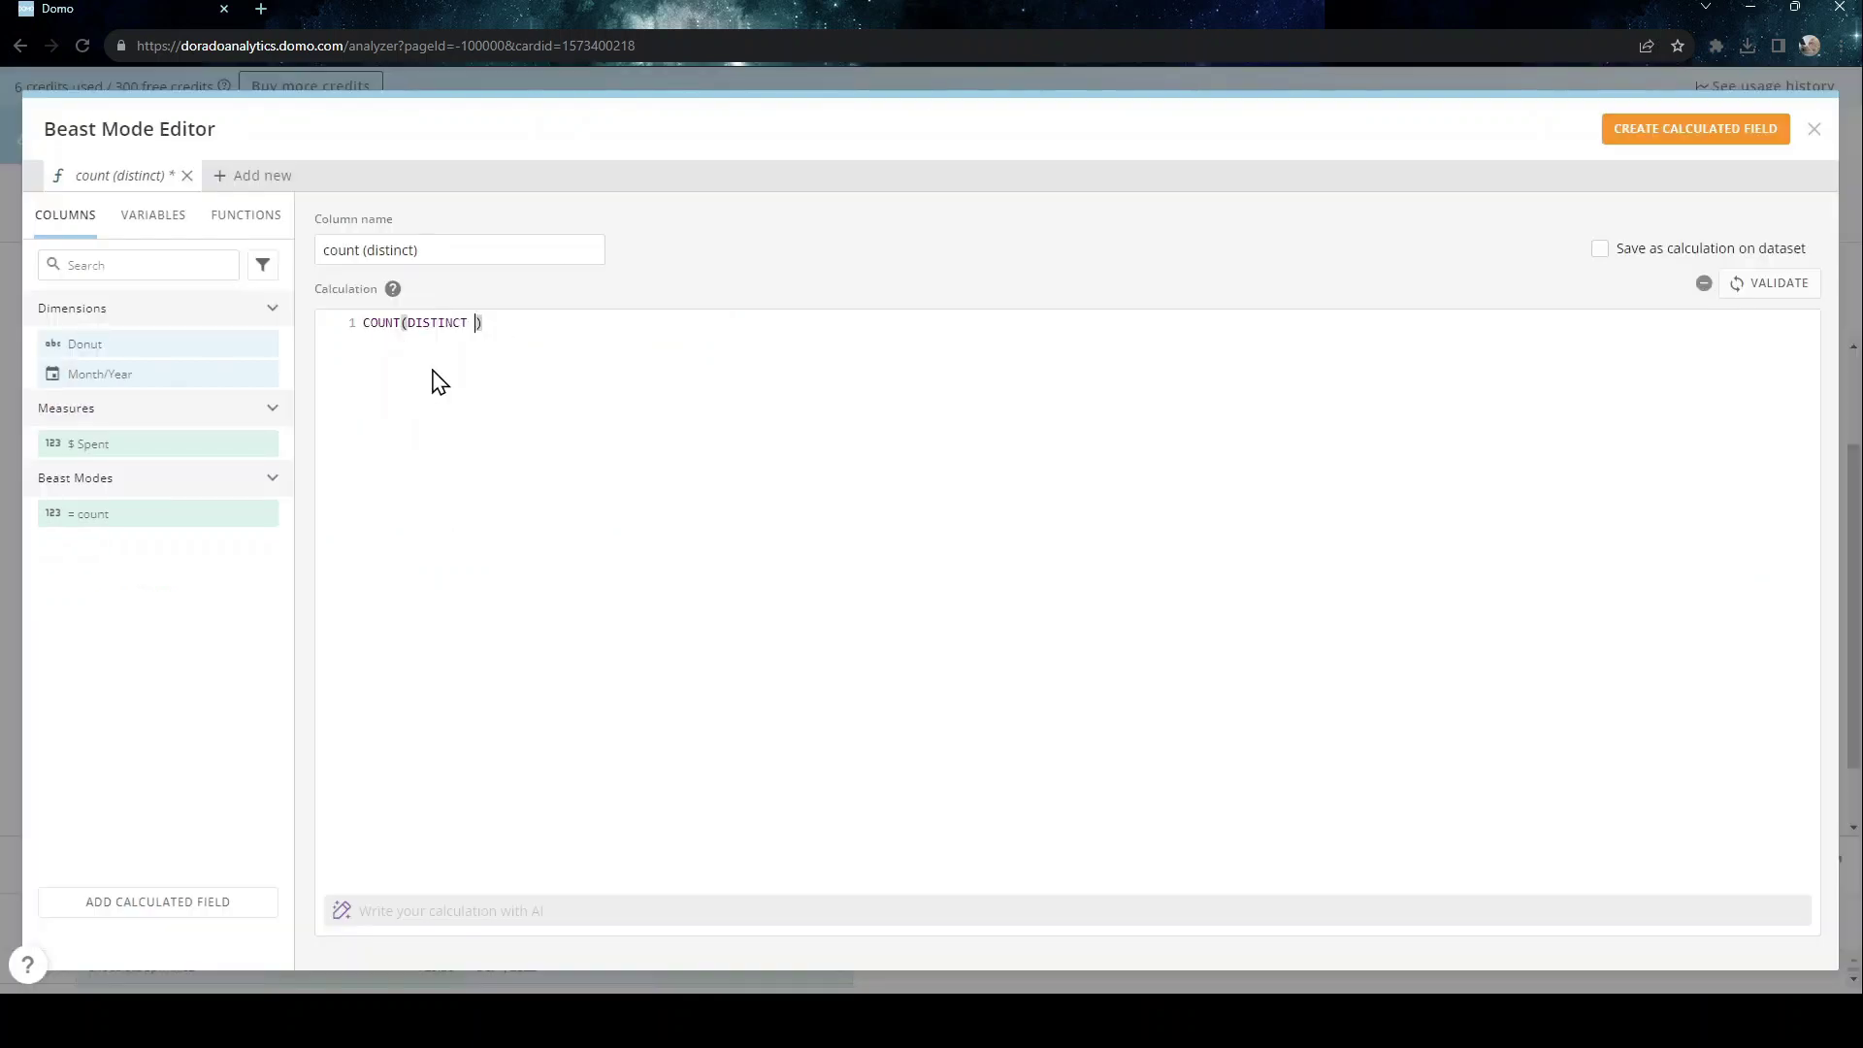
{"action": "left_click", "coordinate": [141, 345]}
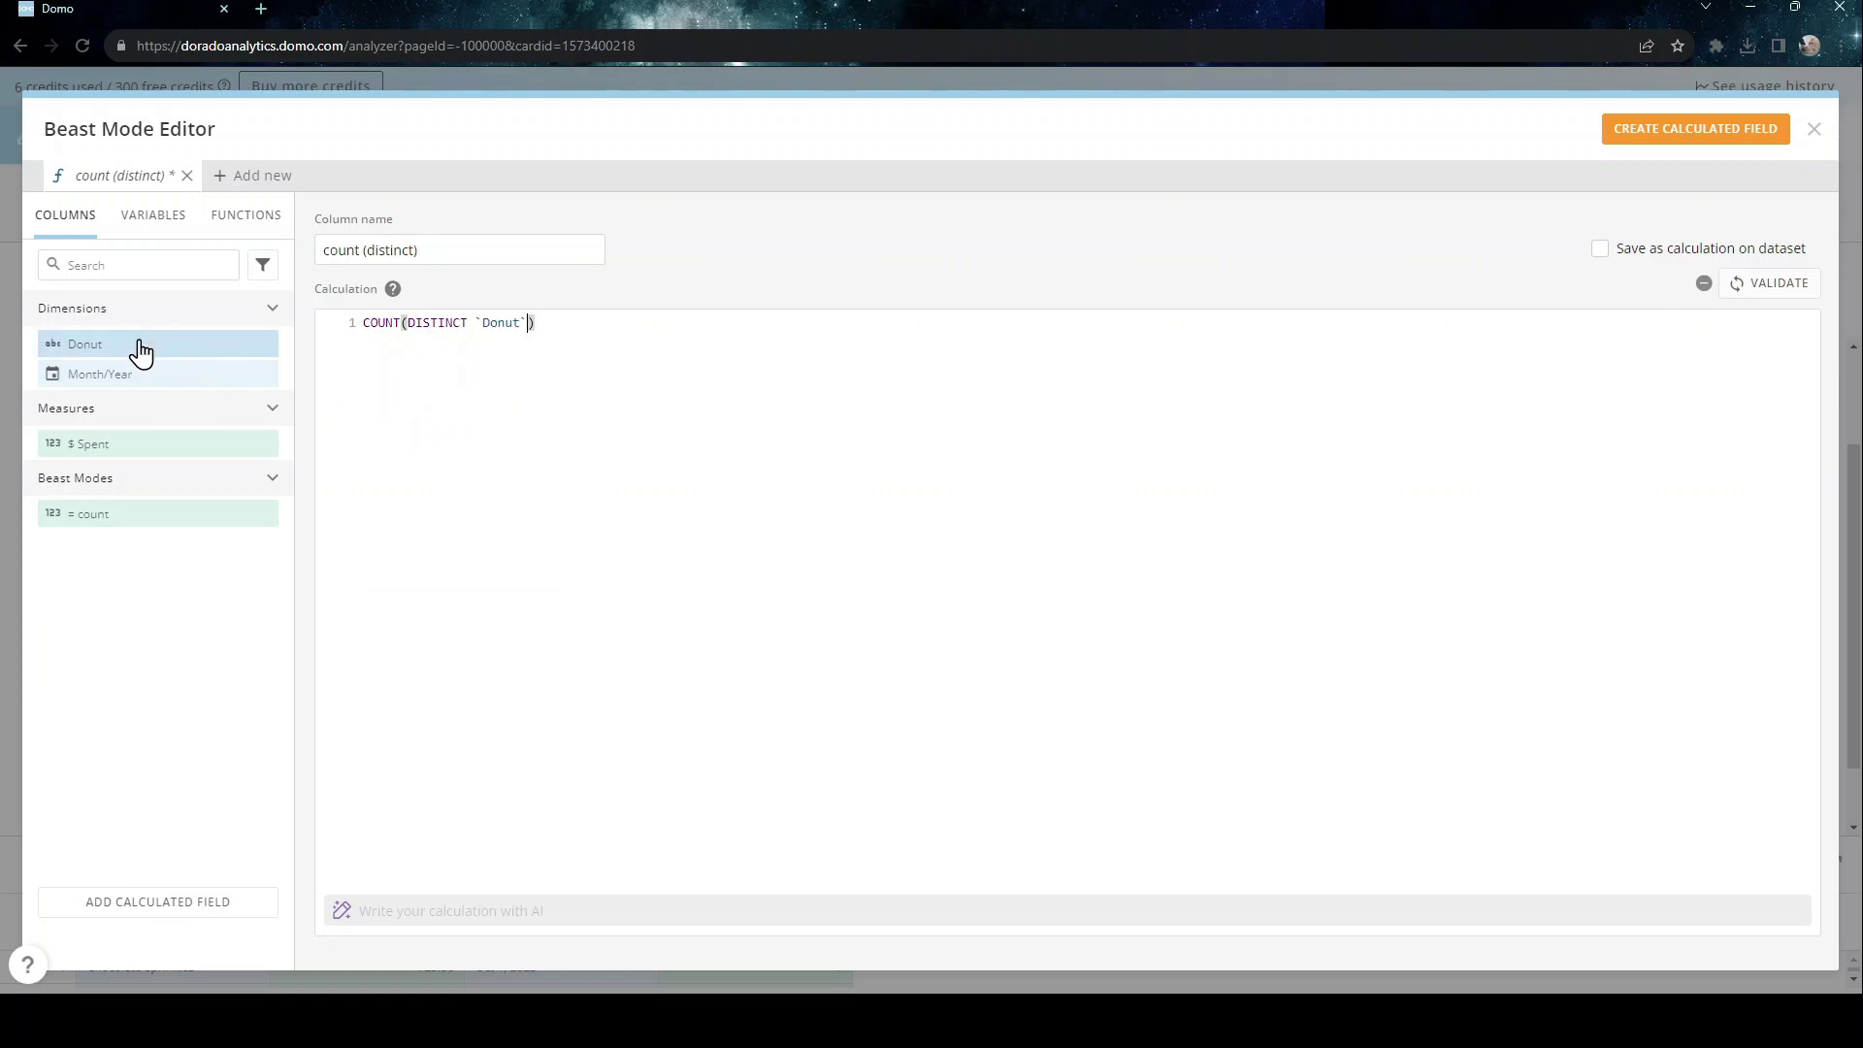
{"action": "left_click", "coordinate": [1716, 132]}
{"action": "left_click", "coordinate": [1814, 130]}
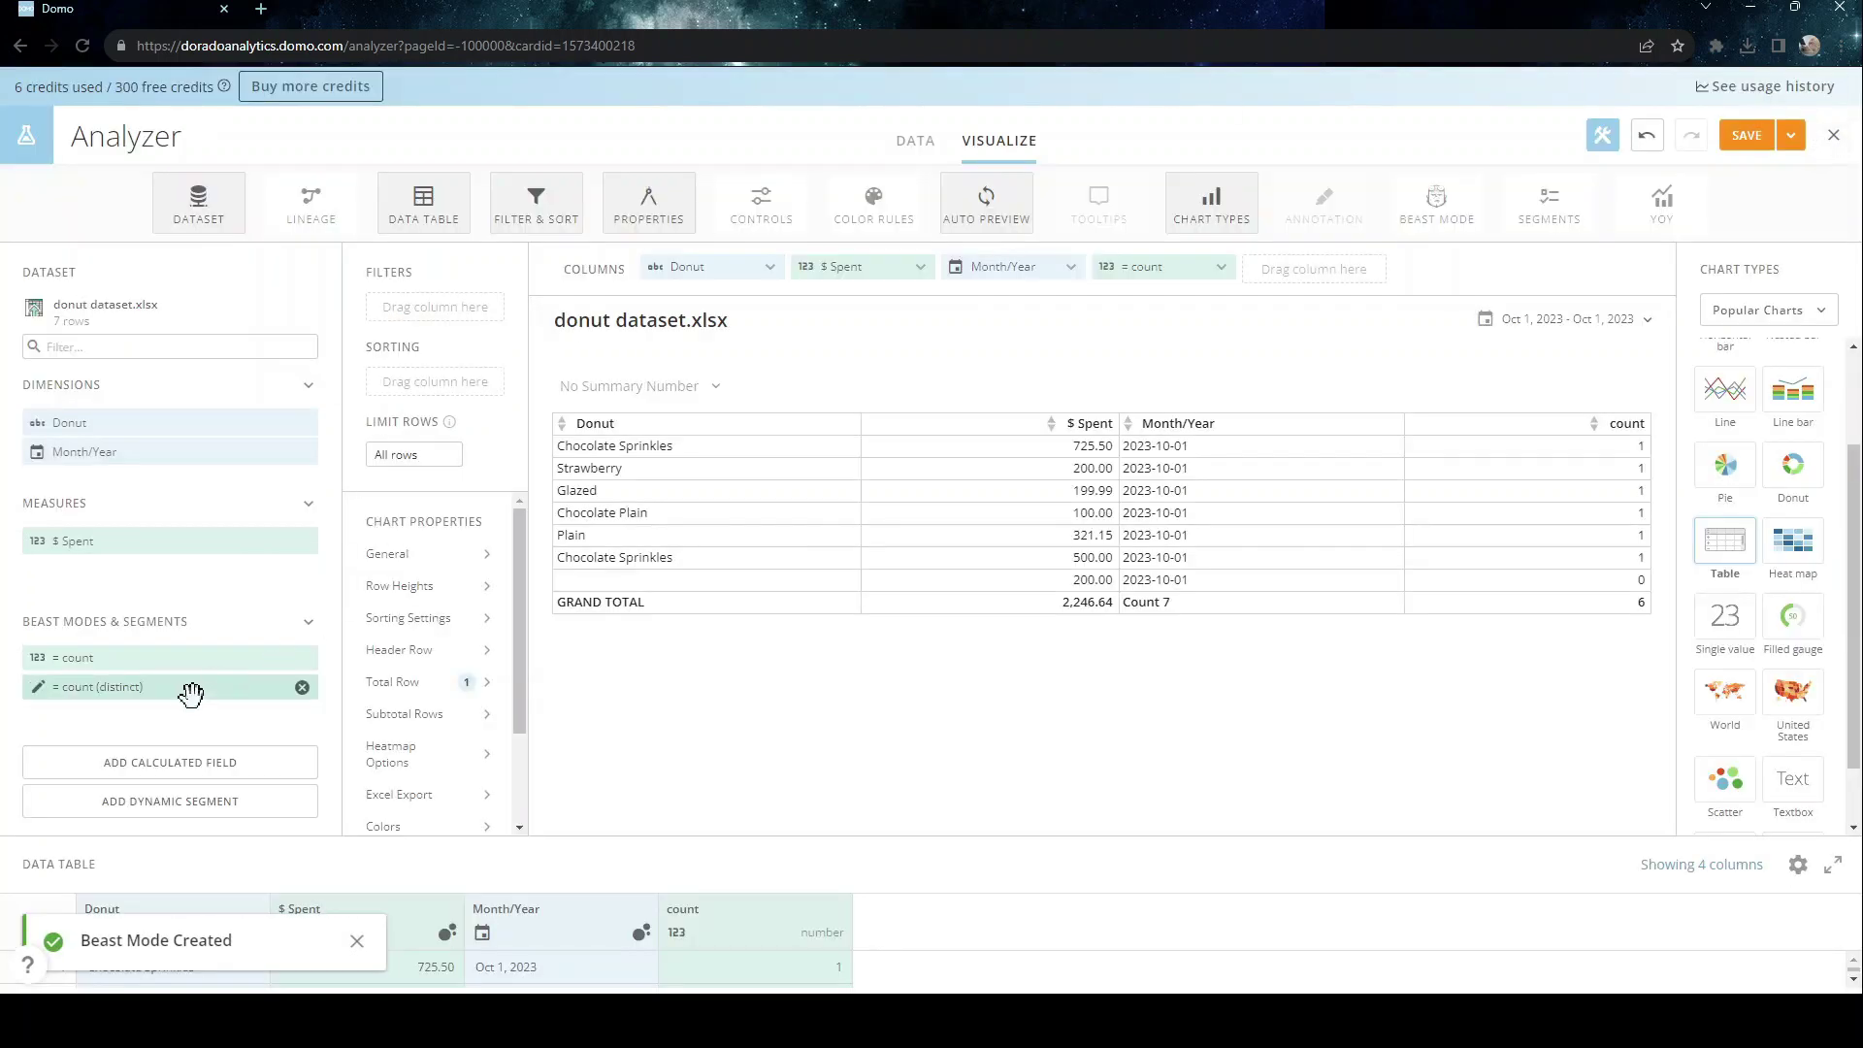
{"action": "left_click_drag", "start_coordinate": [317, 676], "coordinate": [1290, 277]}
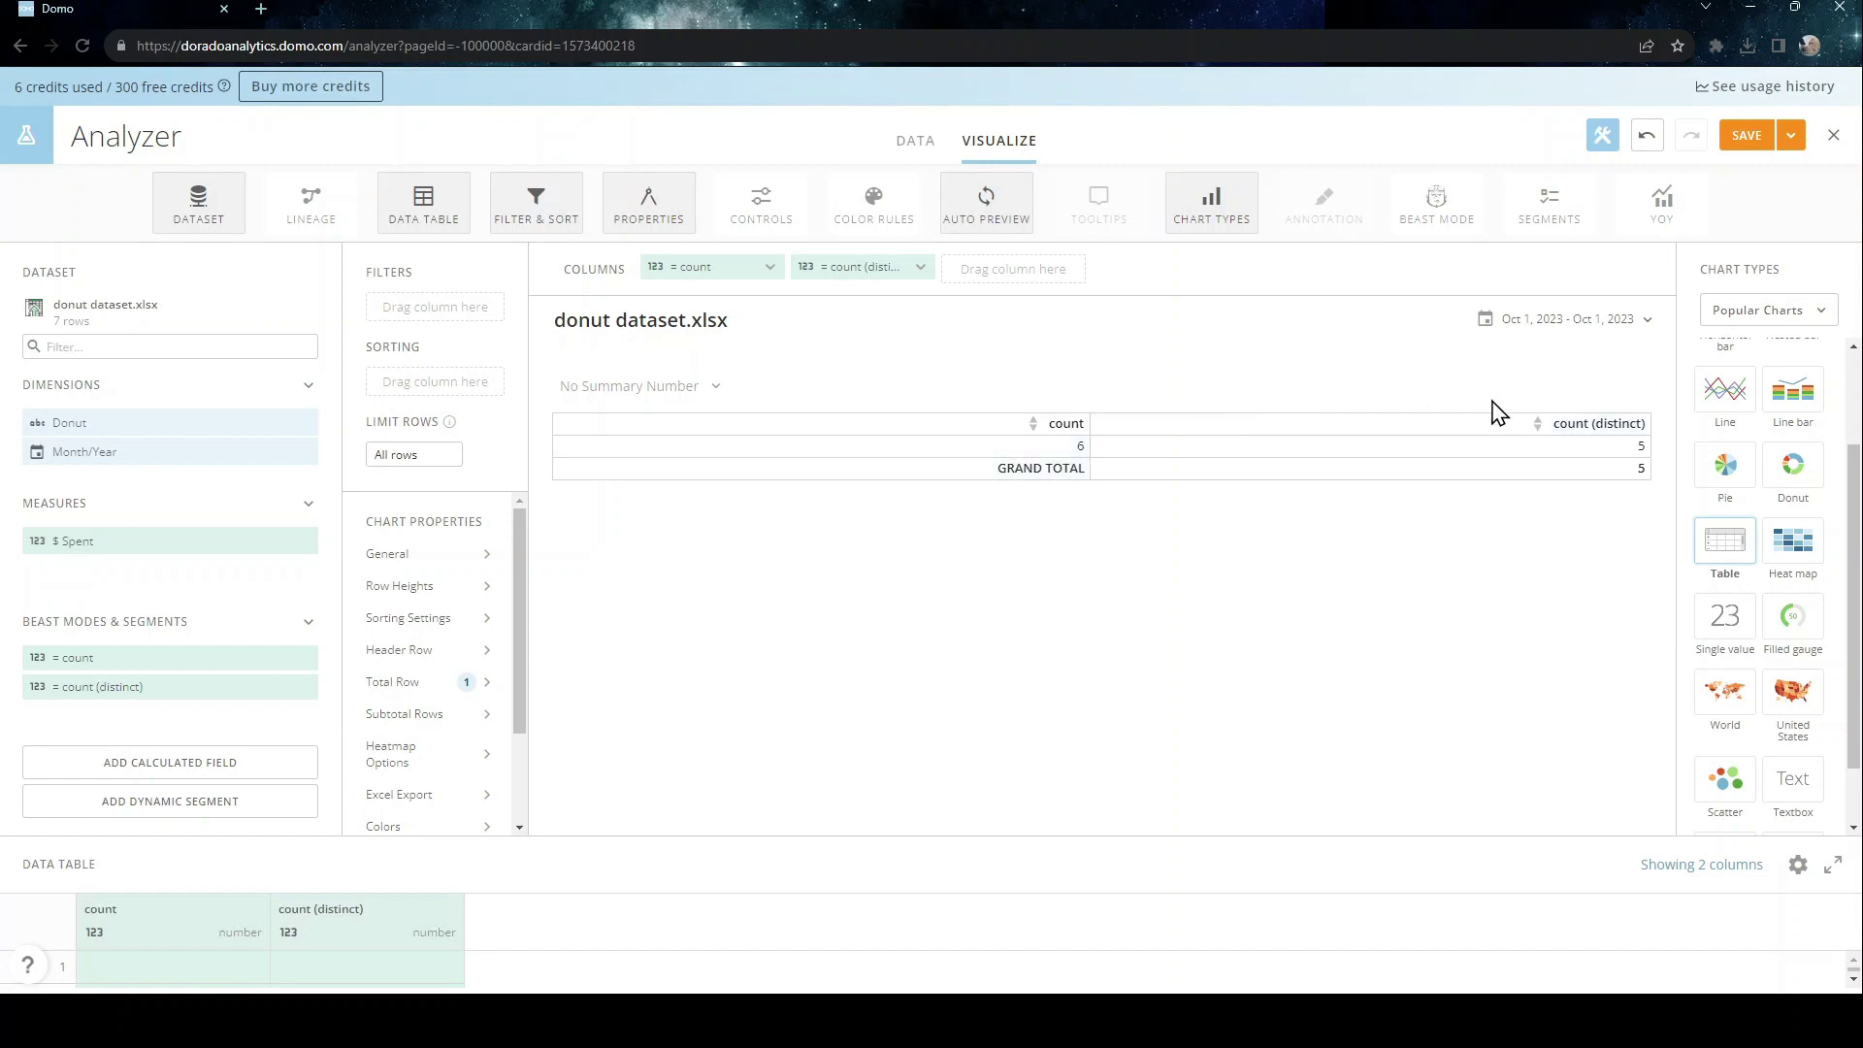
Step: Bring the Donut column back into the table
{"action": "left_click_drag", "start_coordinate": [96, 419], "coordinate": [686, 262]}
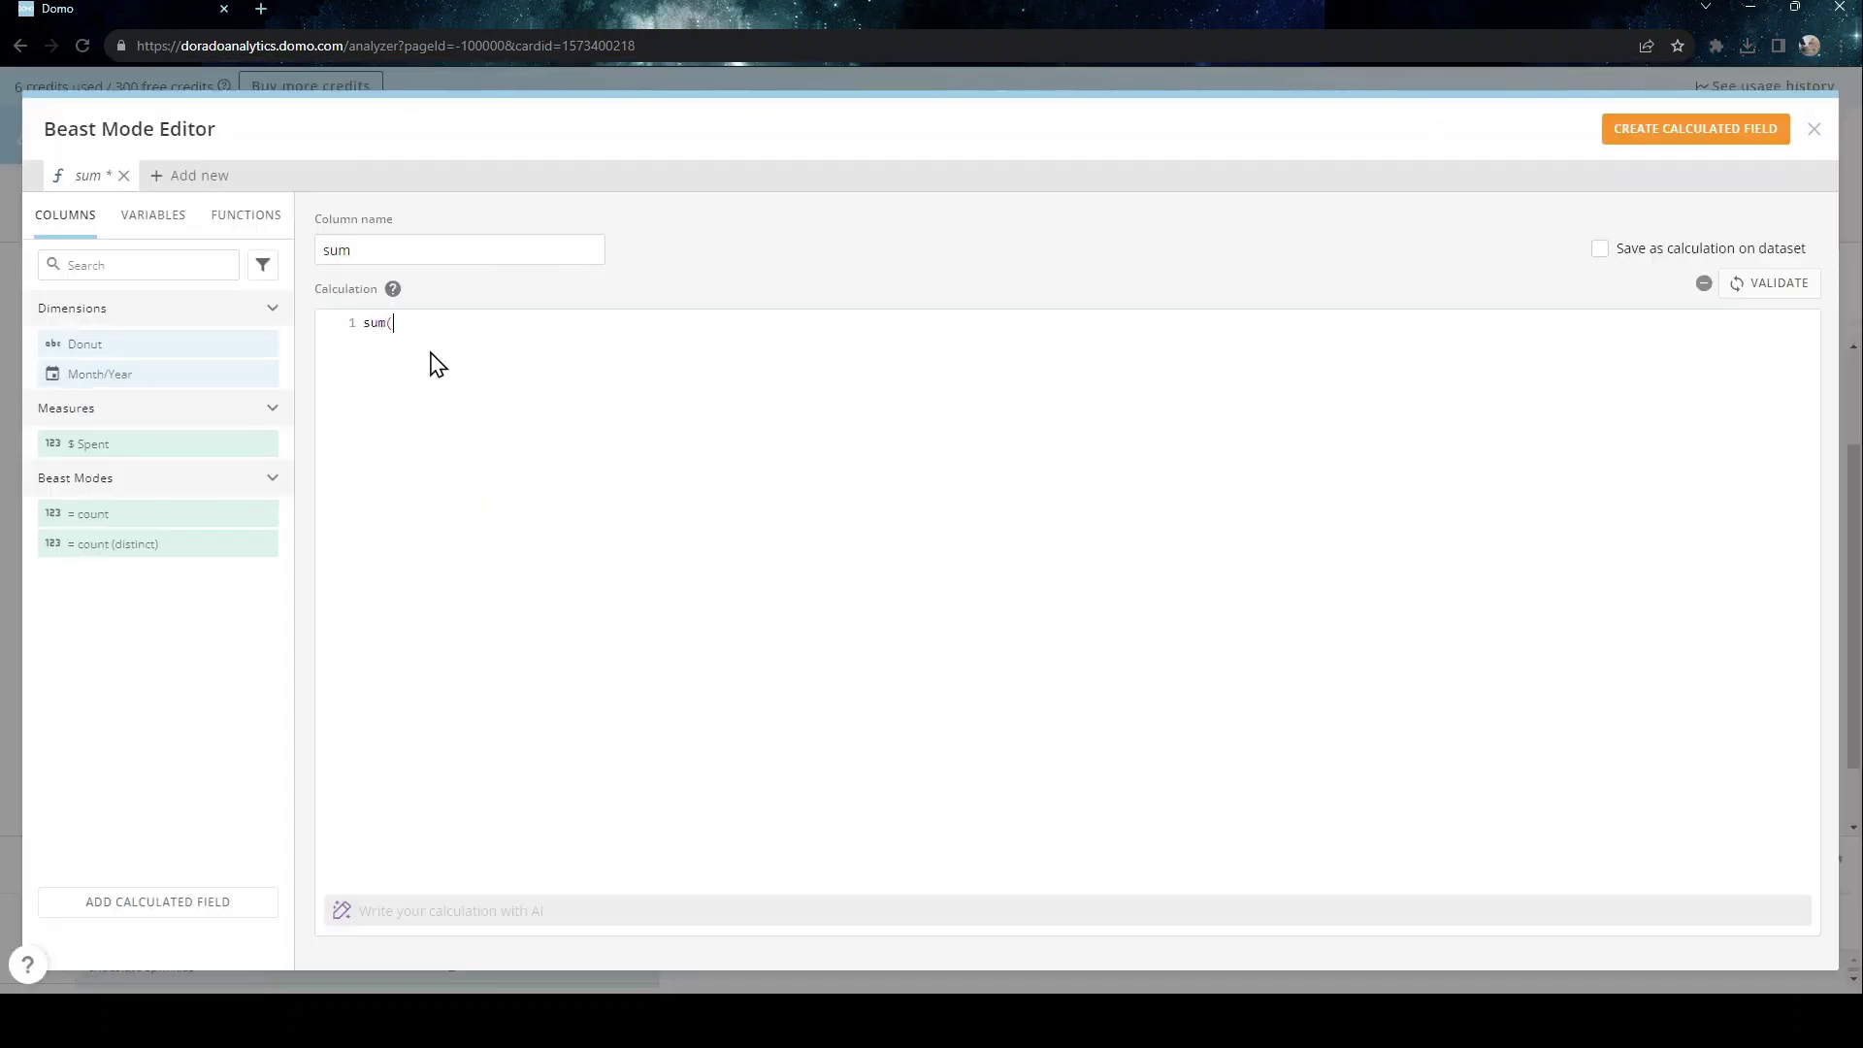
Step: Complete the formula as sum(`$ Spent`), save it, and add sum as a table column
{"action": "left_click", "coordinate": [142, 444]}
{"action": "type", "text": ")"}
{"action": "left_click", "coordinate": [1676, 139]}
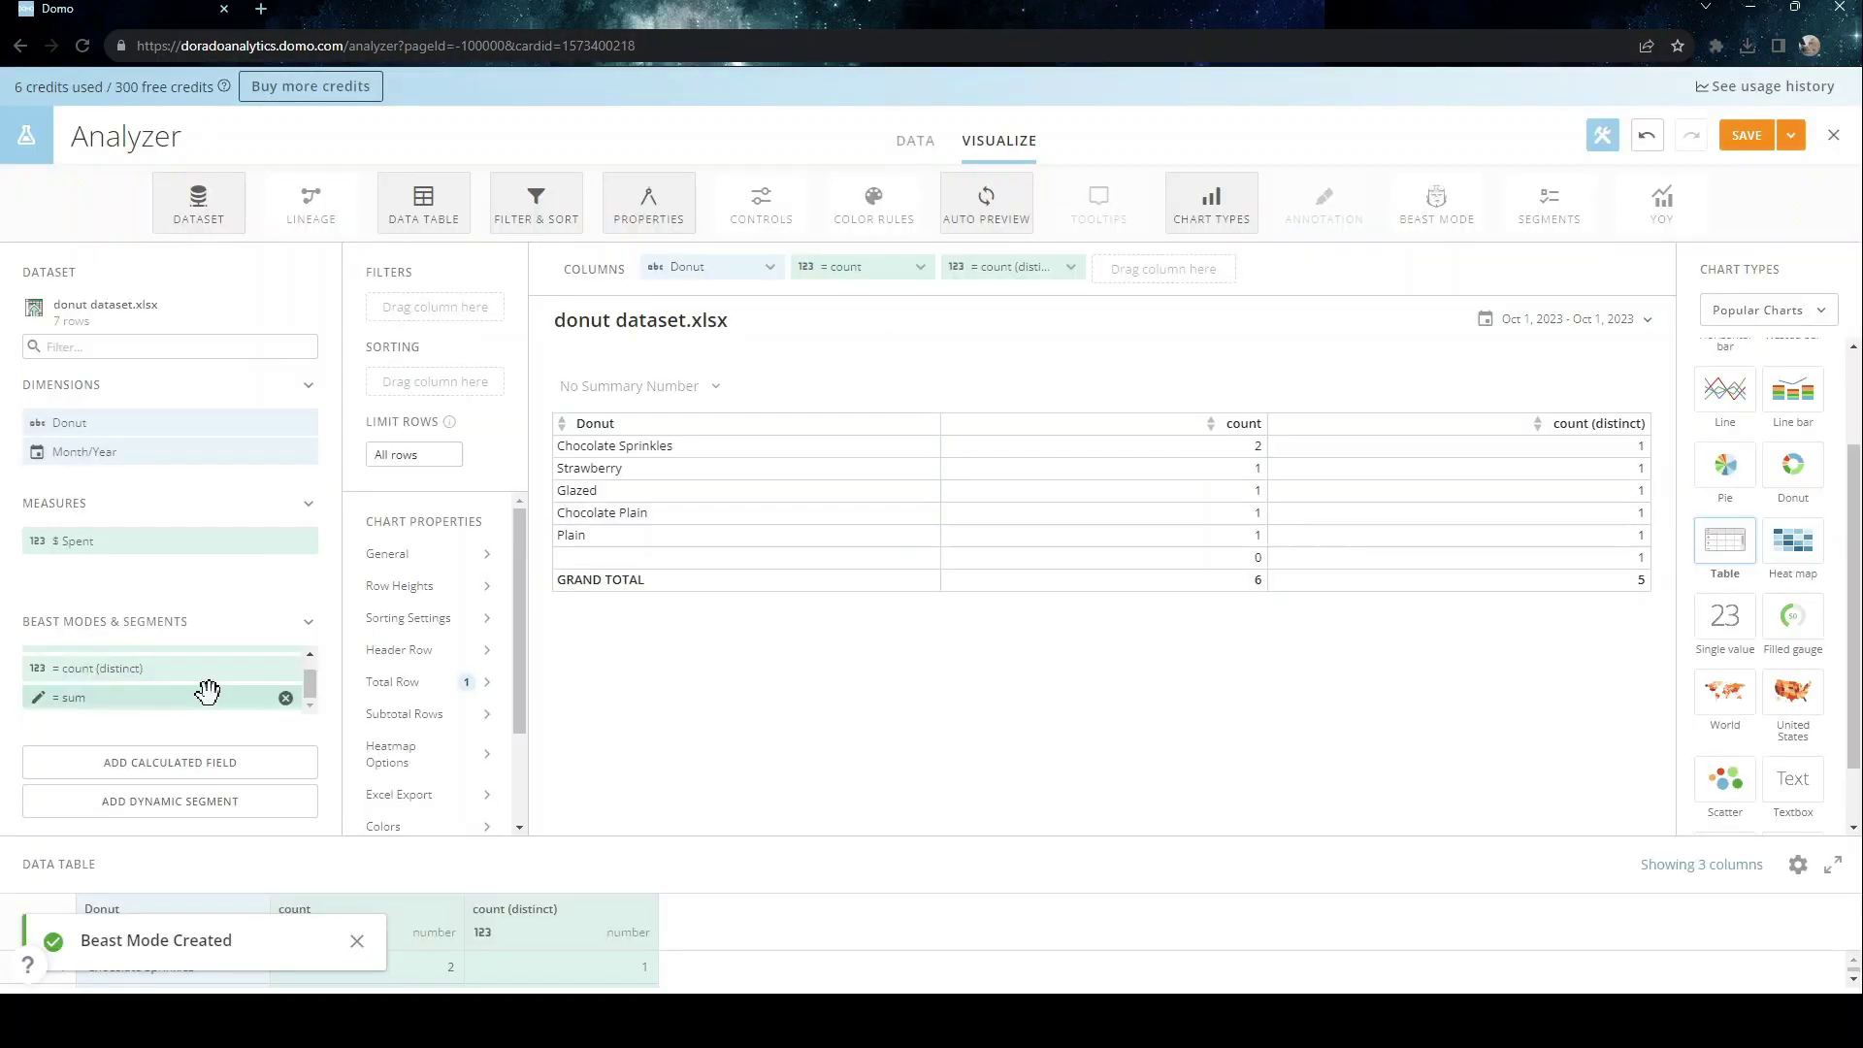
{"action": "left_click_drag", "start_coordinate": [208, 695], "coordinate": [1168, 272]}
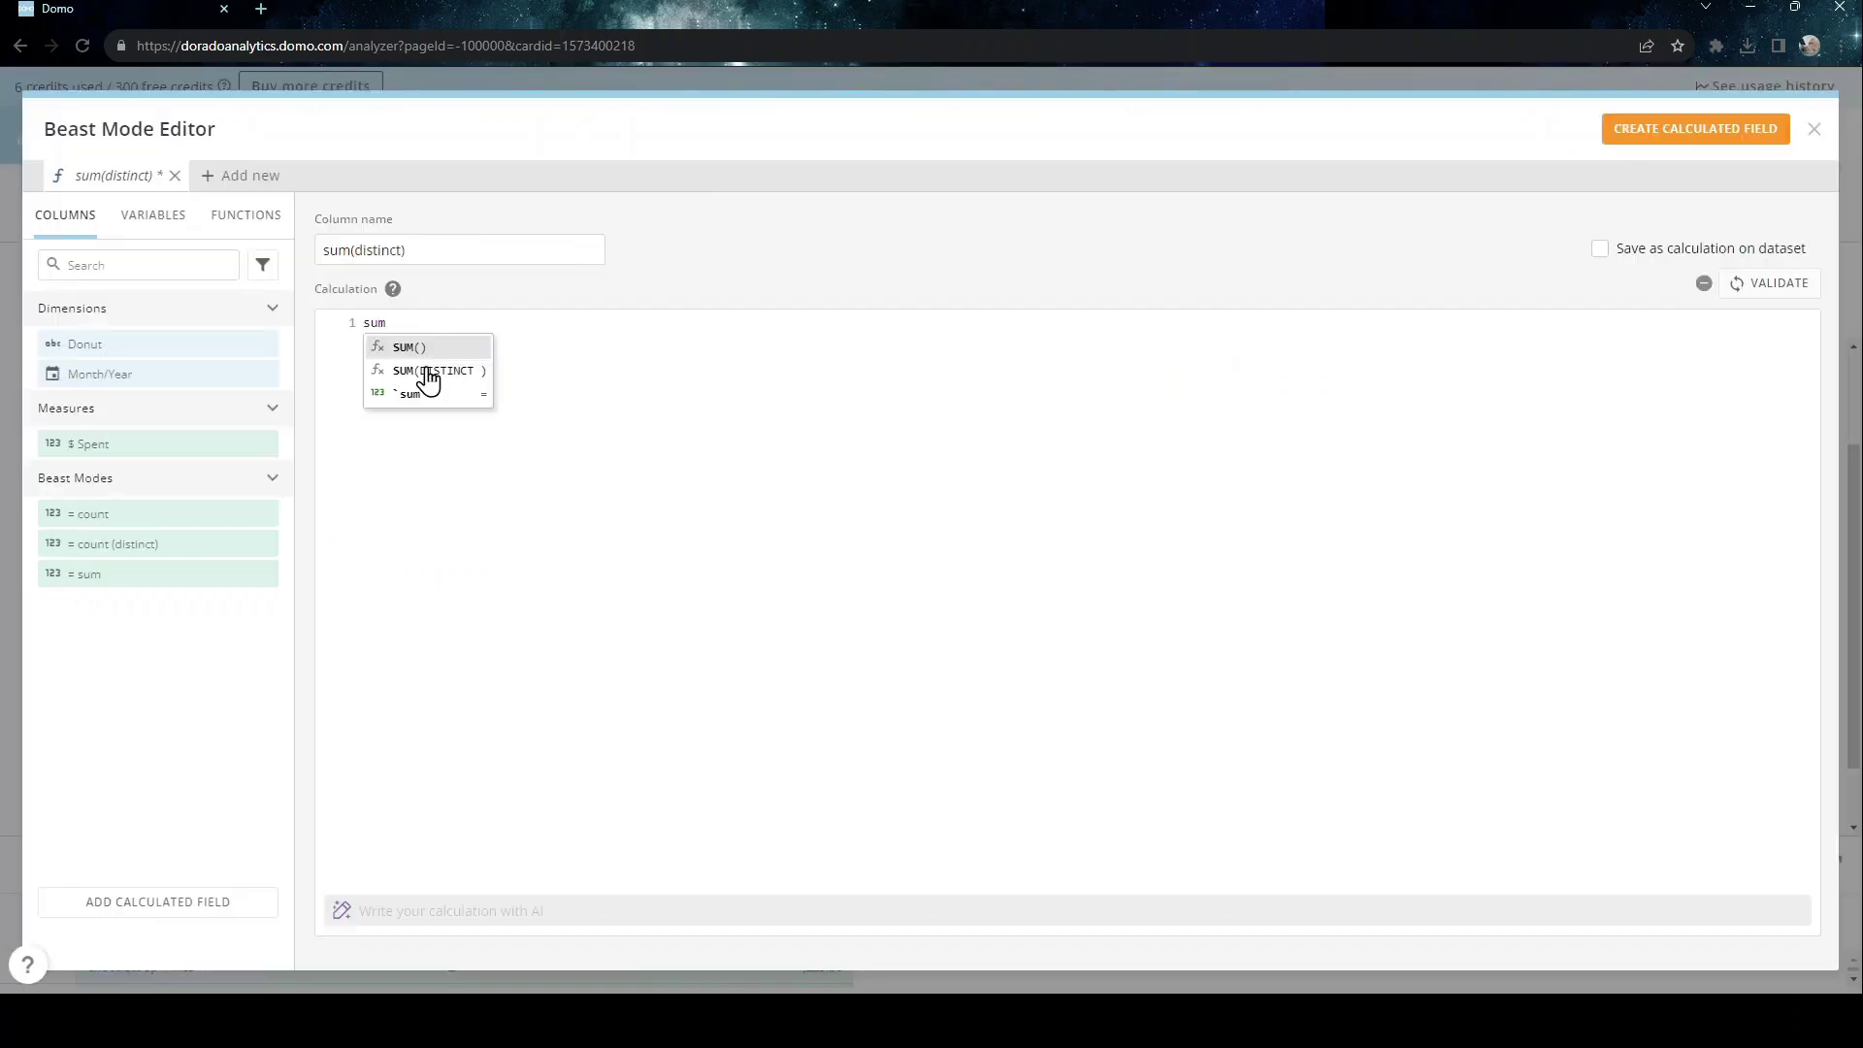
Step: Create the sum(distinct) Beast Mode with SUM(DISTINCT `$ Spent`) and add it as a column
{"action": "left_click", "coordinate": [425, 374]}
{"action": "left_click", "coordinate": [204, 446]}
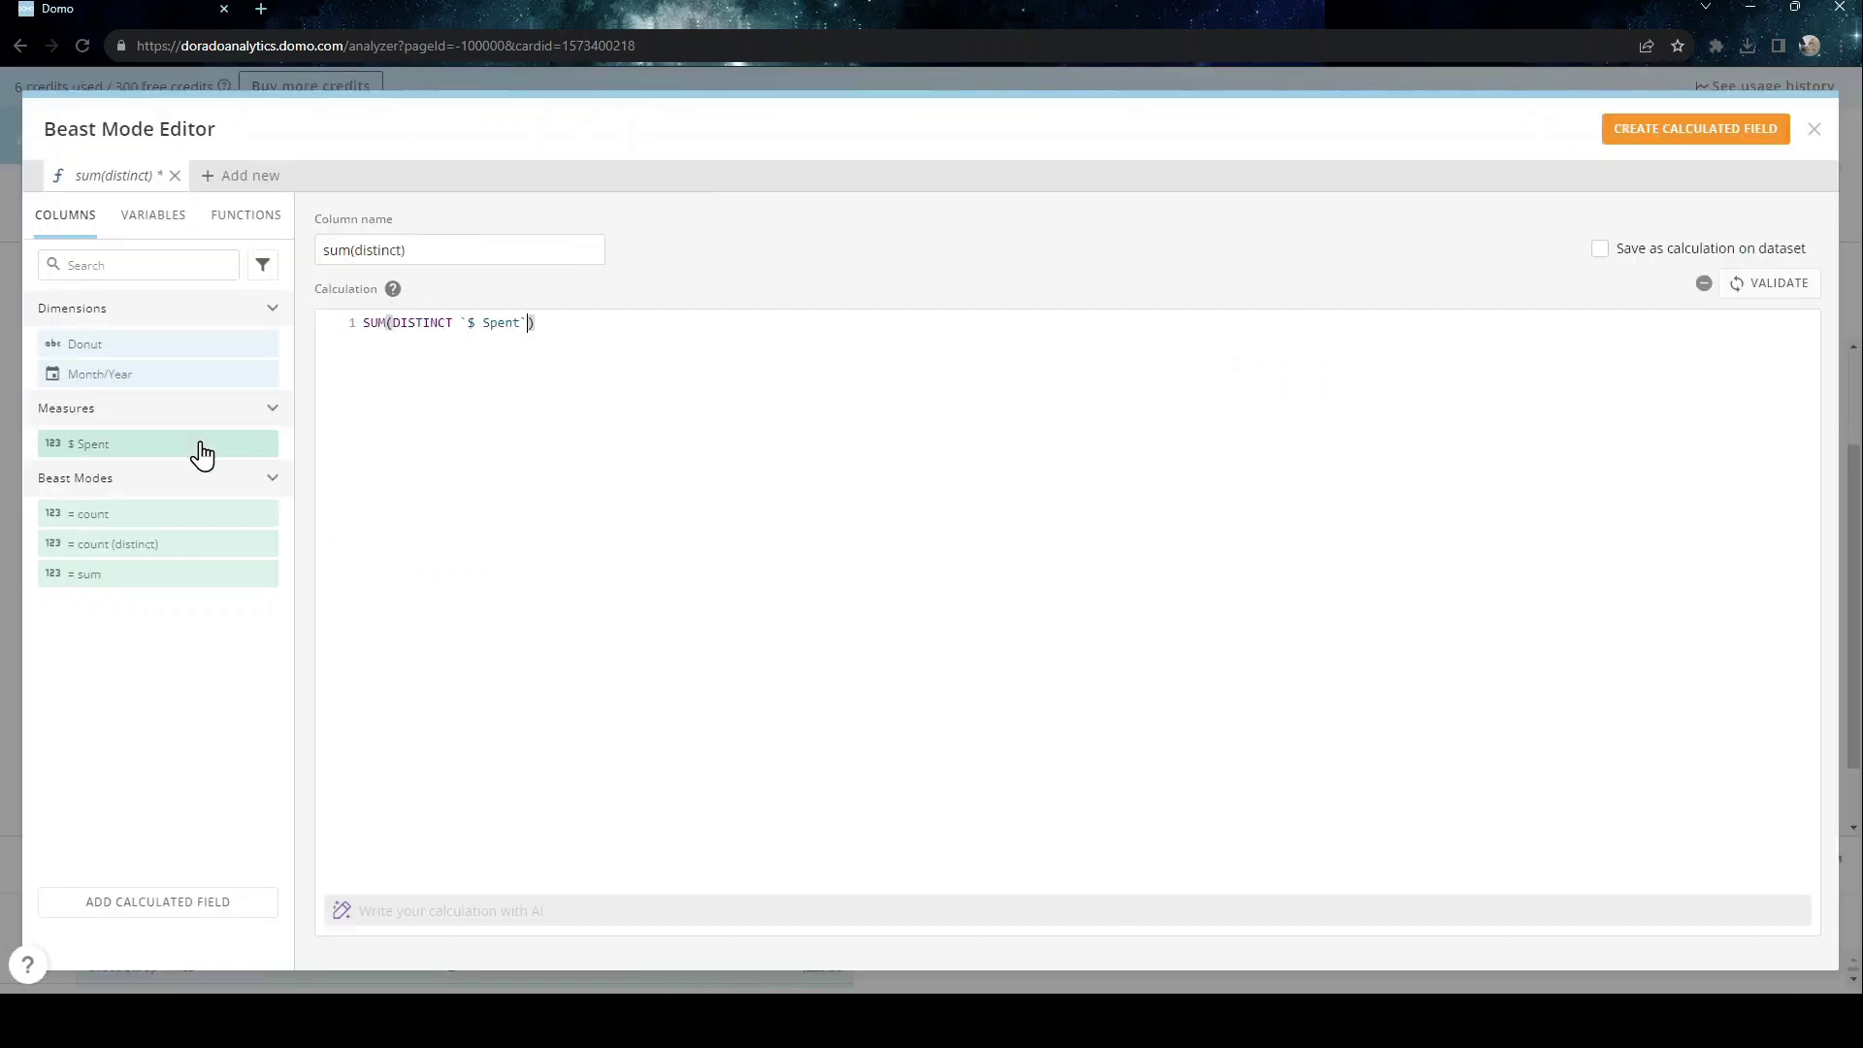
{"action": "left_click", "coordinate": [1746, 131]}
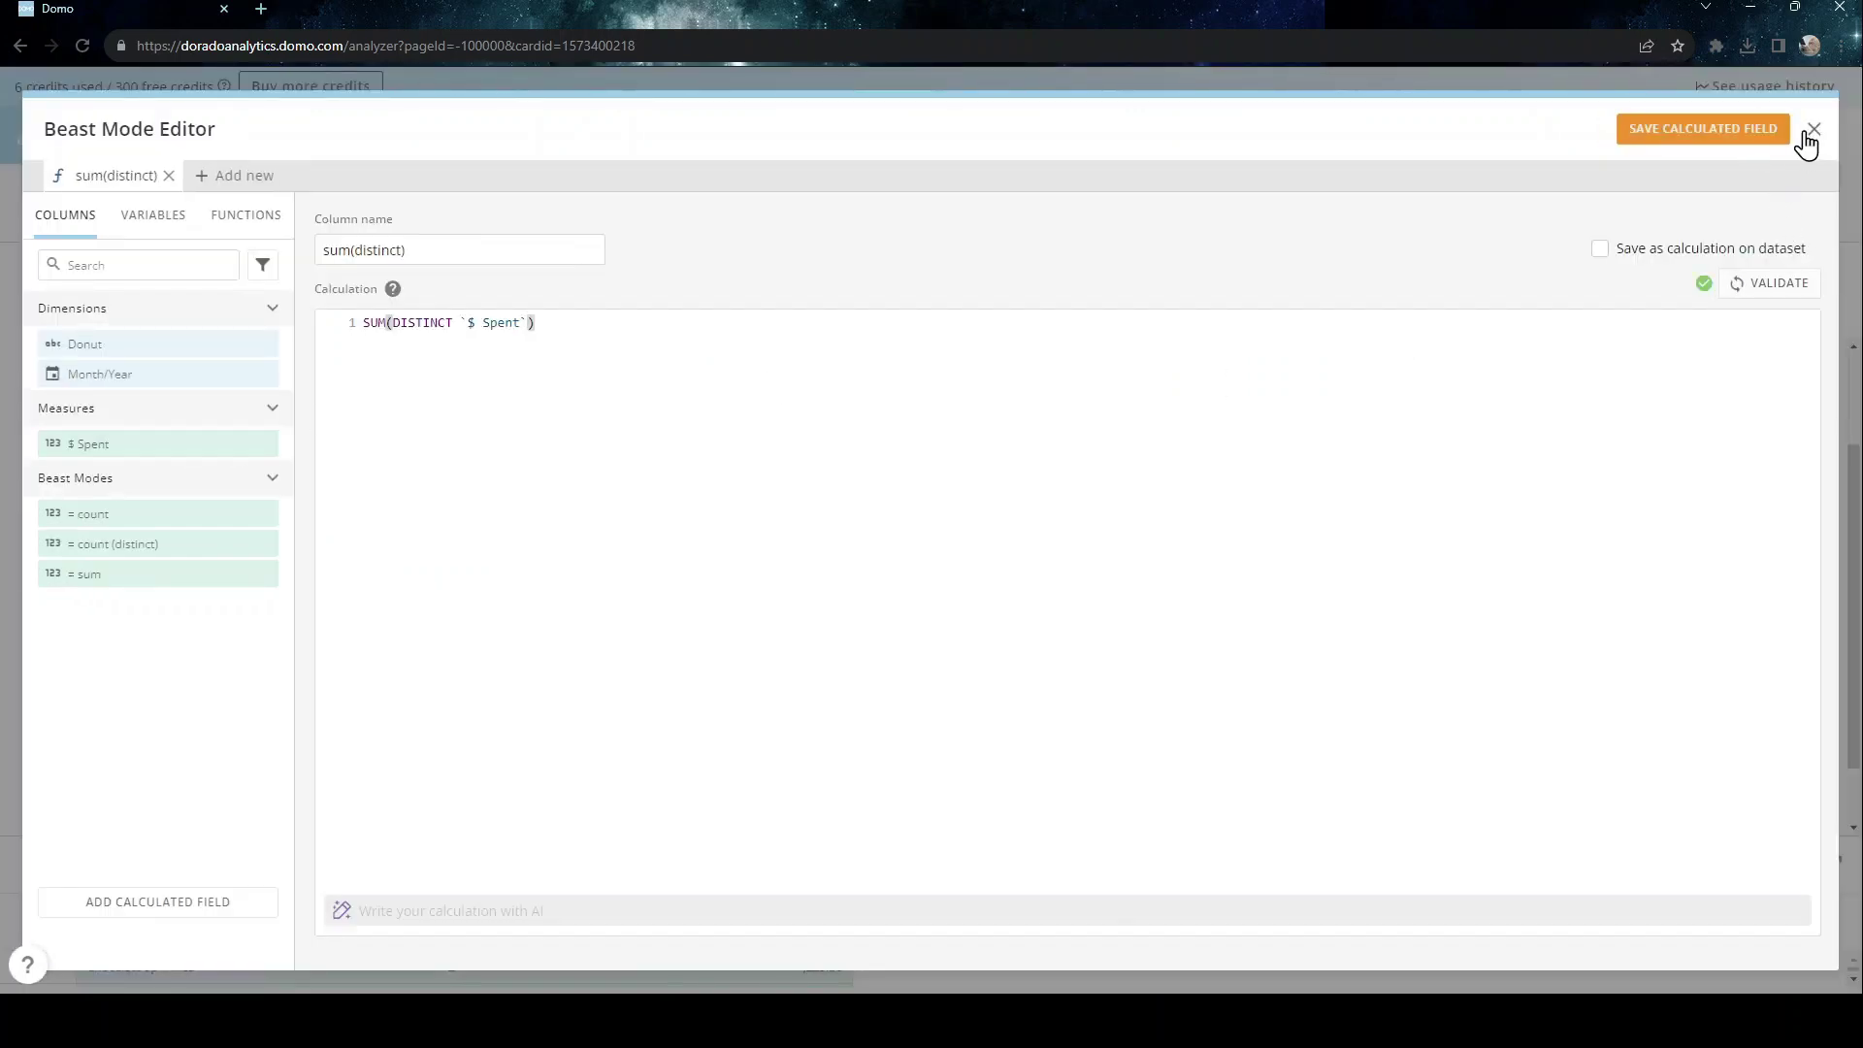
{"action": "left_click", "coordinate": [1814, 129]}
{"action": "scroll", "coordinate": [216, 680], "scroll_direction": "down", "scroll_amount": 1}
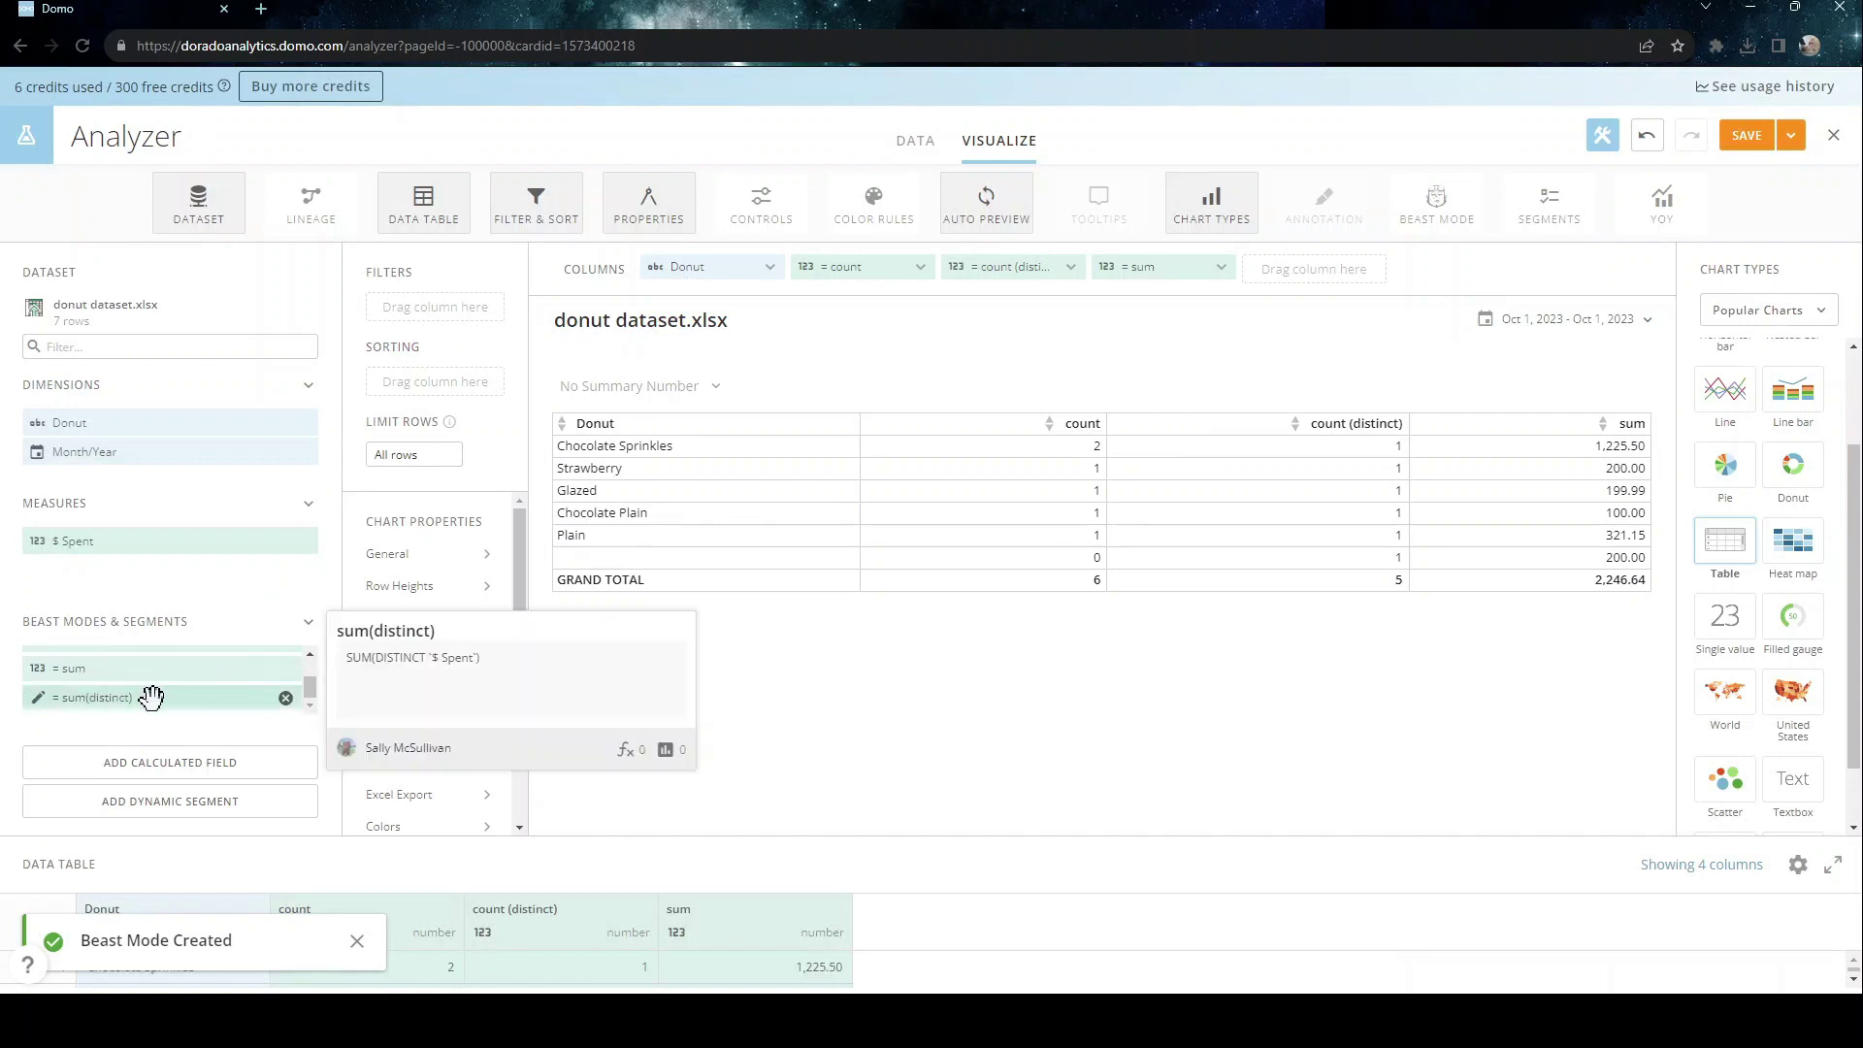
{"action": "left_click_drag", "start_coordinate": [146, 697], "coordinate": [1253, 277]}
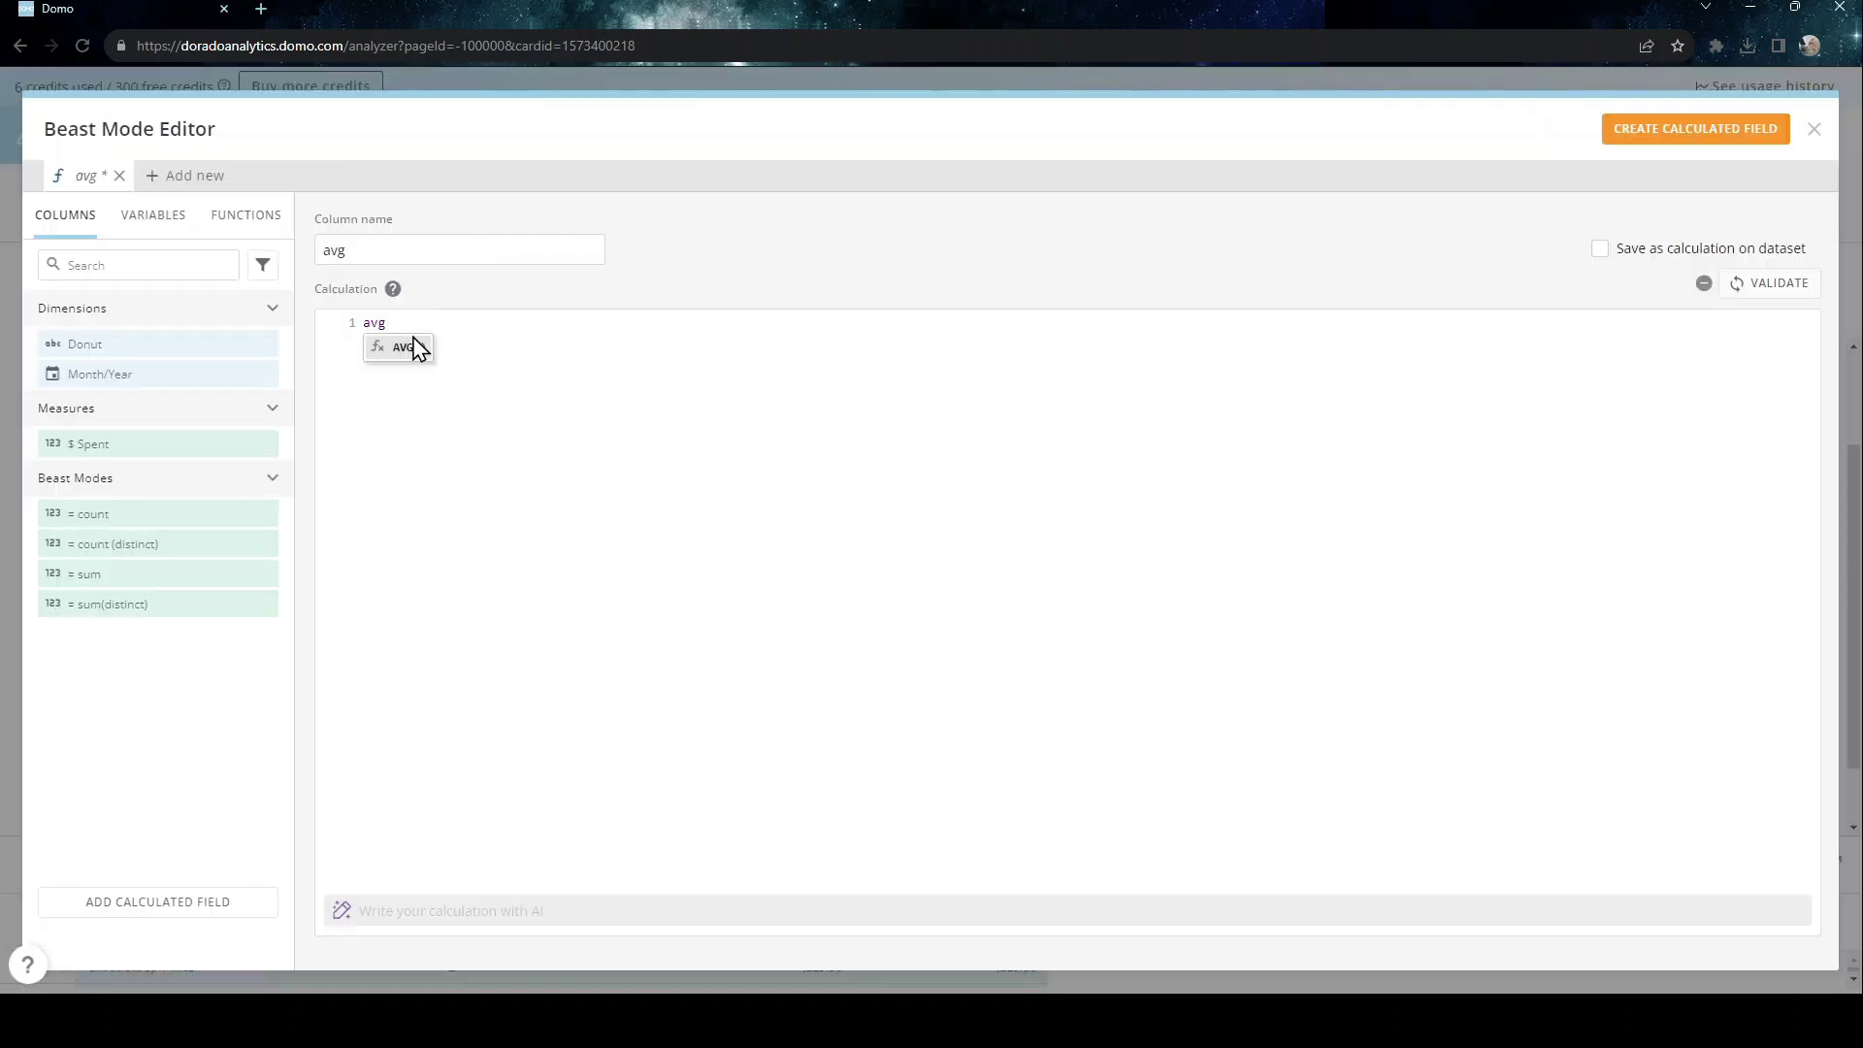
Step: Create and validate the avg Beast Mode AVG(`$ Spent`), then add it as the last column
{"action": "left_click", "coordinate": [412, 347]}
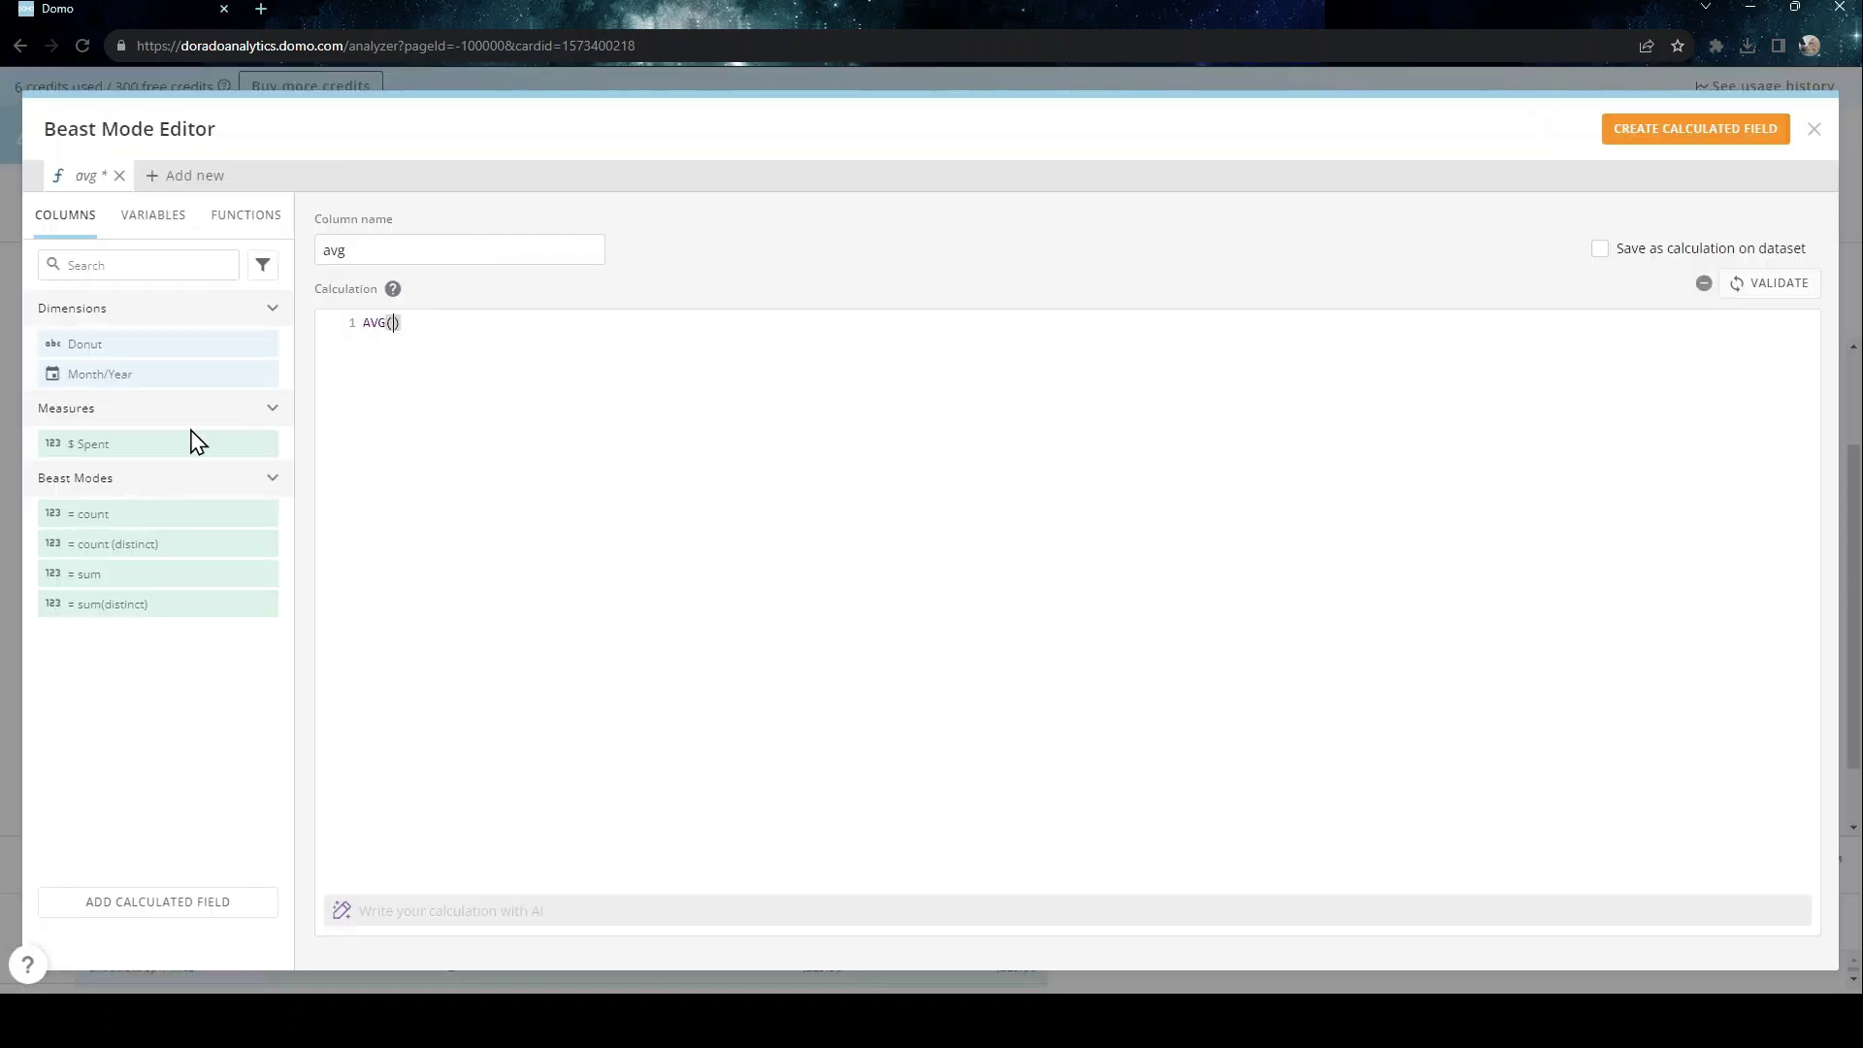
{"action": "left_click", "coordinate": [178, 446]}
{"action": "left_click", "coordinate": [1748, 282]}
{"action": "left_click", "coordinate": [1754, 146]}
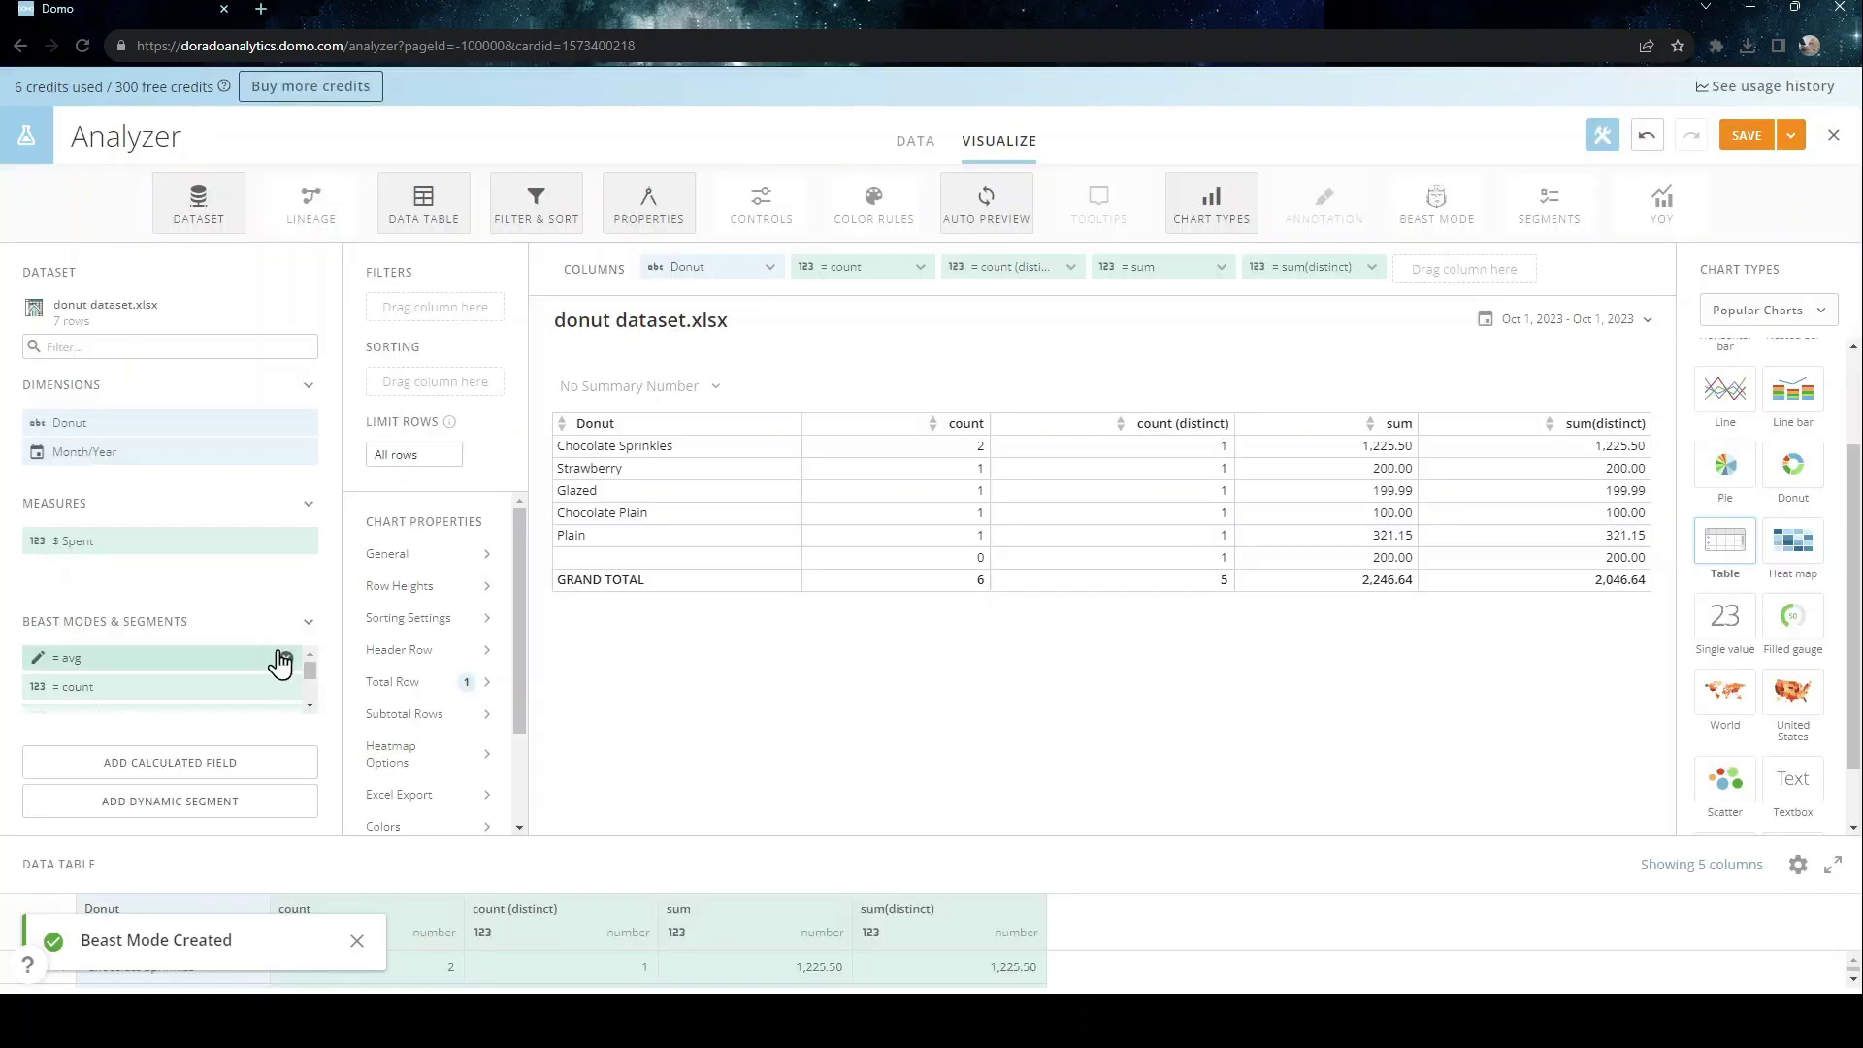
{"action": "scroll", "coordinate": [263, 676], "scroll_direction": "down", "scroll_amount": 2}
{"action": "scroll", "coordinate": [263, 676], "scroll_direction": "up", "scroll_amount": 3}
{"action": "left_click_drag", "start_coordinate": [145, 658], "coordinate": [1503, 287]}
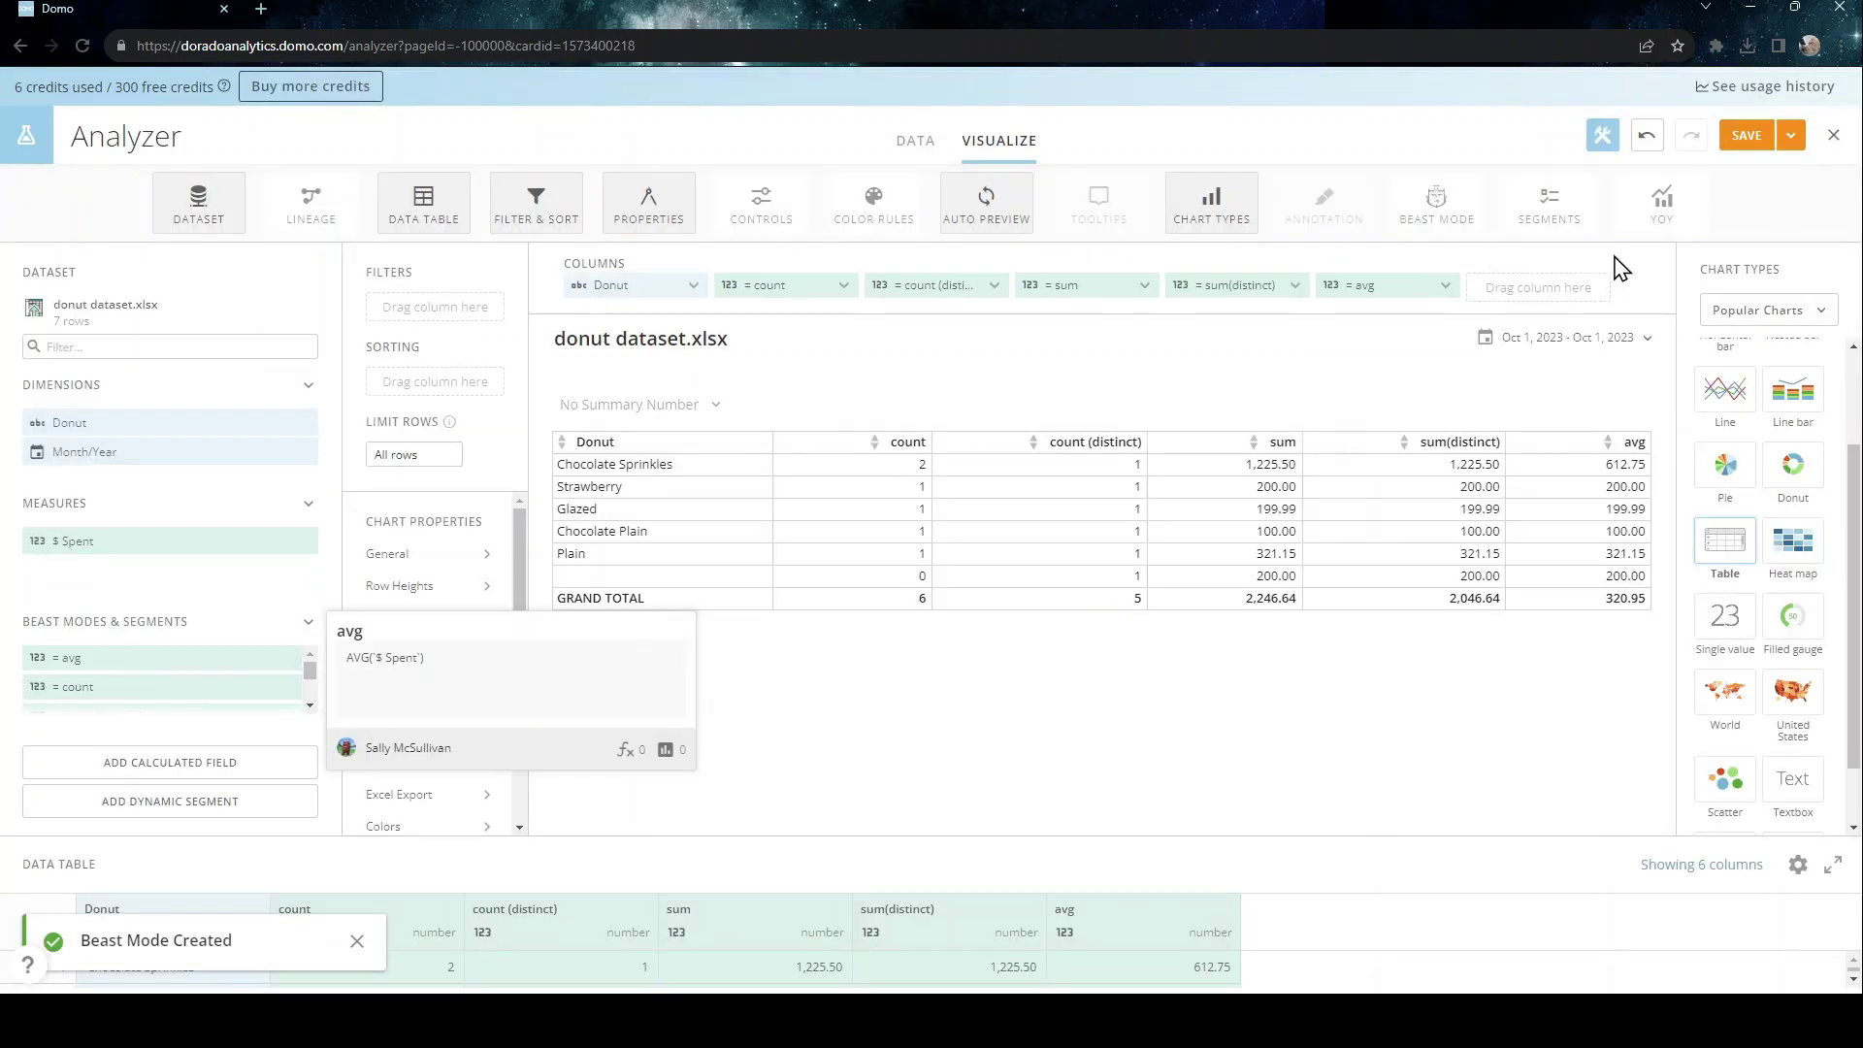